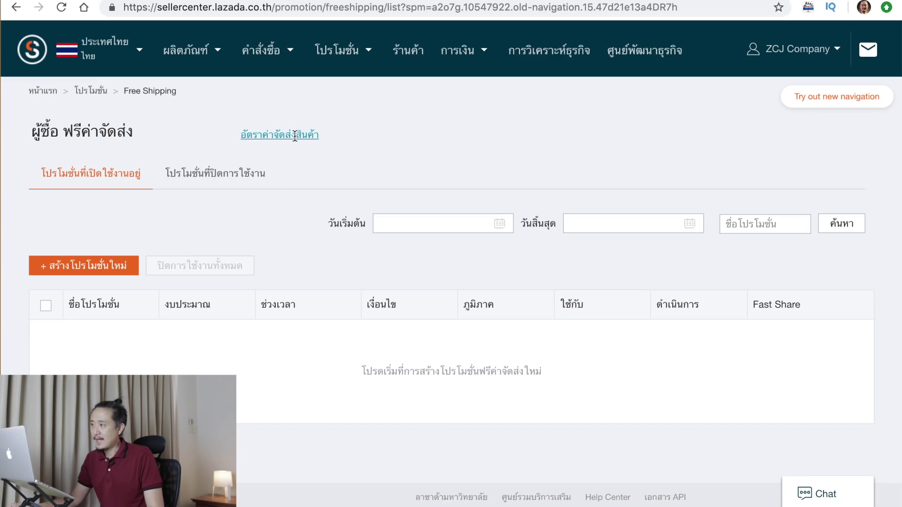
Open the shipping rate table and review the standard delivery rates for BKK and Upcountry by weight
{"action": "left_click", "coordinate": [295, 135]}
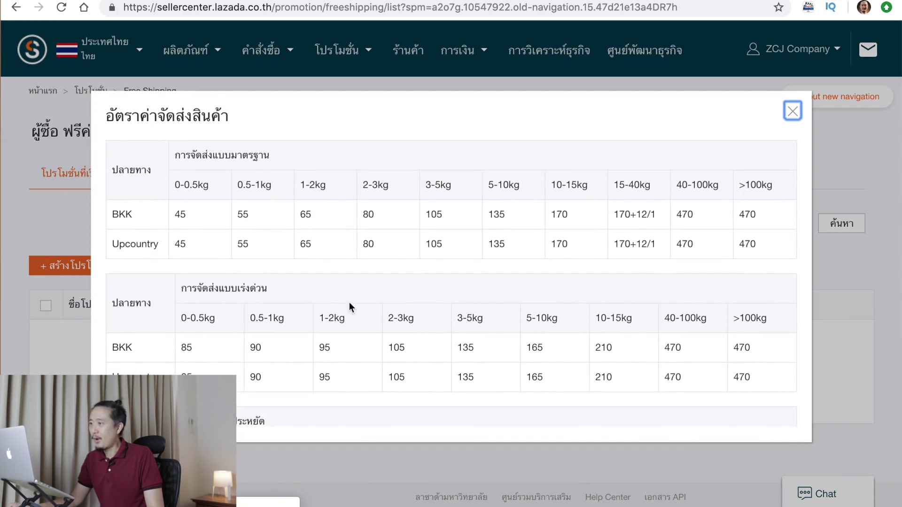
{"action": "scroll", "coordinate": [266, 298], "scroll_direction": "down", "scroll_amount": 3}
{"action": "scroll", "coordinate": [267, 298], "scroll_direction": "up", "scroll_amount": 3}
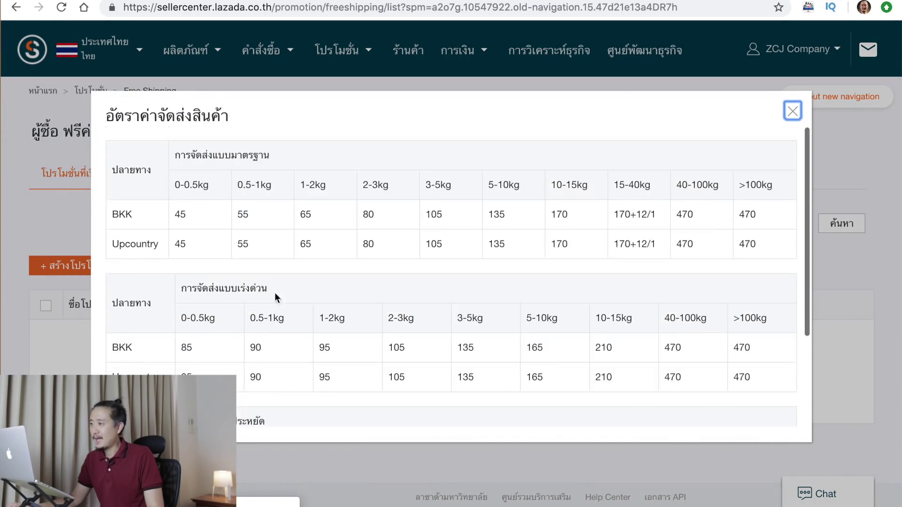
{"action": "left_click_drag", "start_coordinate": [178, 154], "coordinate": [271, 161]}
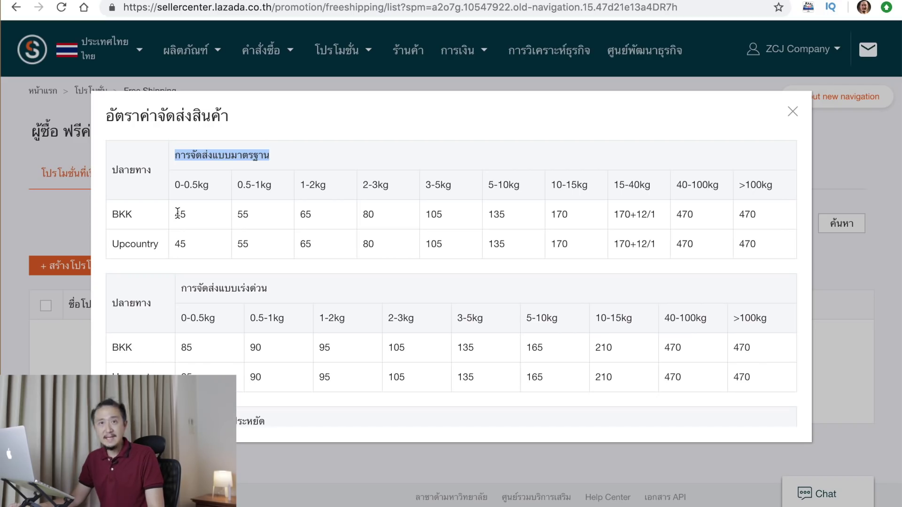
{"action": "left_click_drag", "start_coordinate": [178, 214], "coordinate": [165, 227]}
{"action": "left_click", "coordinate": [313, 249]}
Review the express delivery rates for BKK and Upcountry across all weight ranges in the rate table
{"action": "scroll", "coordinate": [303, 252], "scroll_direction": "down", "scroll_amount": 1}
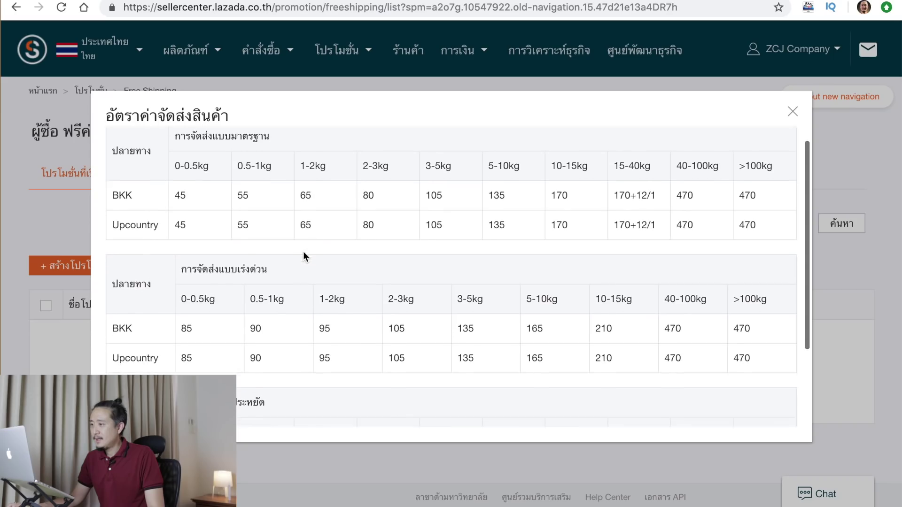
{"action": "scroll", "coordinate": [310, 251], "scroll_direction": "down", "scroll_amount": 1}
{"action": "left_click_drag", "start_coordinate": [193, 289], "coordinate": [767, 316]}
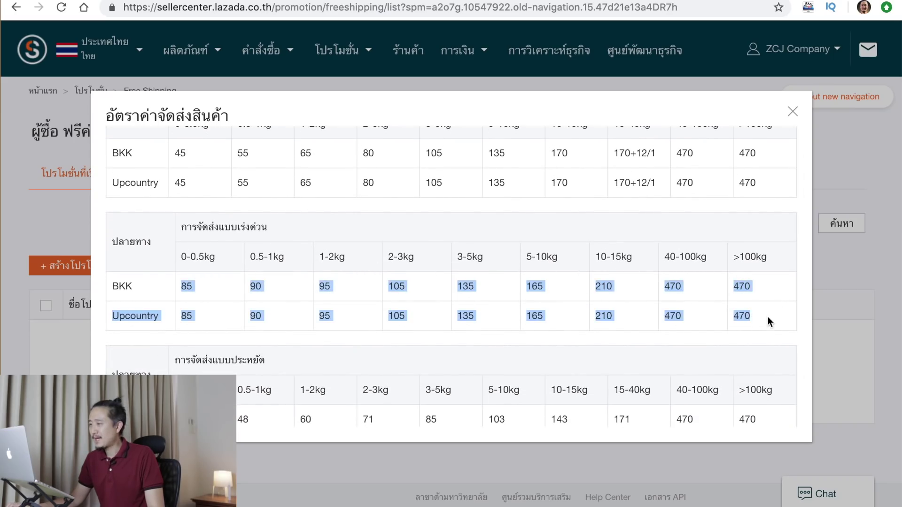
{"action": "left_click", "coordinate": [297, 305]}
{"action": "left_click_drag", "start_coordinate": [113, 287], "coordinate": [766, 314]}
{"action": "left_click", "coordinate": [463, 306]}
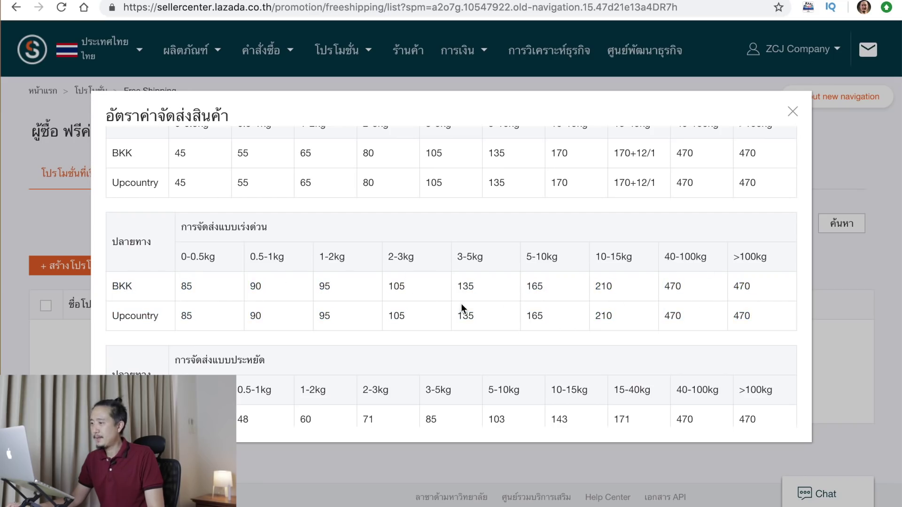
Review the economy delivery rates, compare them with the other delivery types, and close the shipping rate table
{"action": "scroll", "coordinate": [462, 306], "scroll_direction": "down", "scroll_amount": 3}
{"action": "left_click_drag", "start_coordinate": [180, 299], "coordinate": [269, 300]}
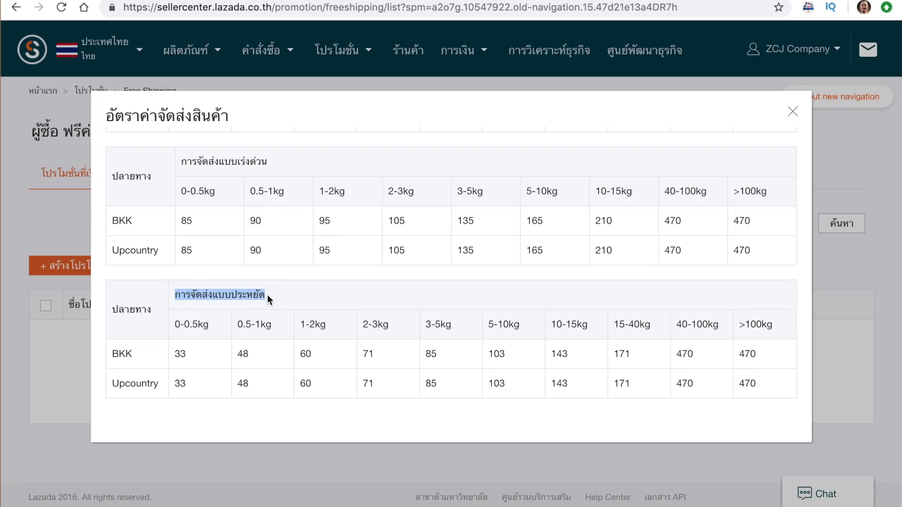
{"action": "scroll", "coordinate": [254, 323], "scroll_direction": "up", "scroll_amount": 1}
{"action": "left_click", "coordinate": [254, 323]}
{"action": "scroll", "coordinate": [208, 412], "scroll_direction": "down", "scroll_amount": 1}
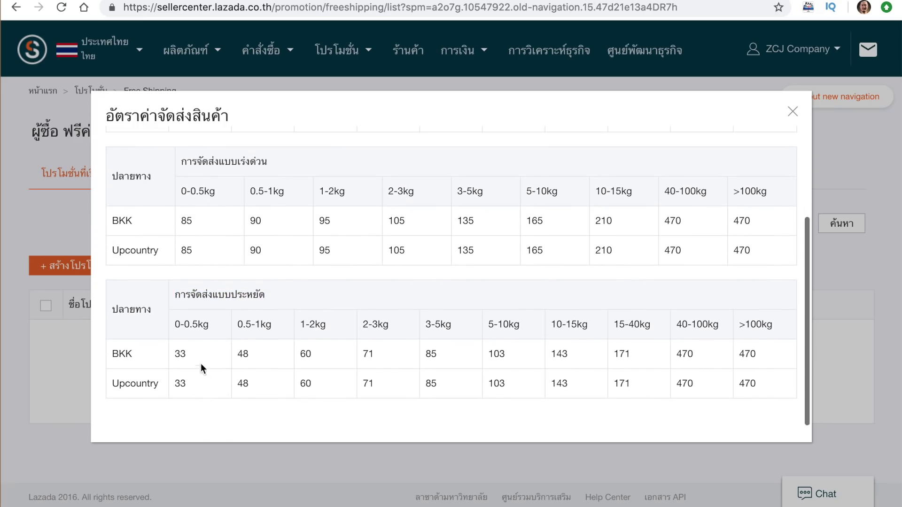
{"action": "double_click", "coordinate": [183, 353]}
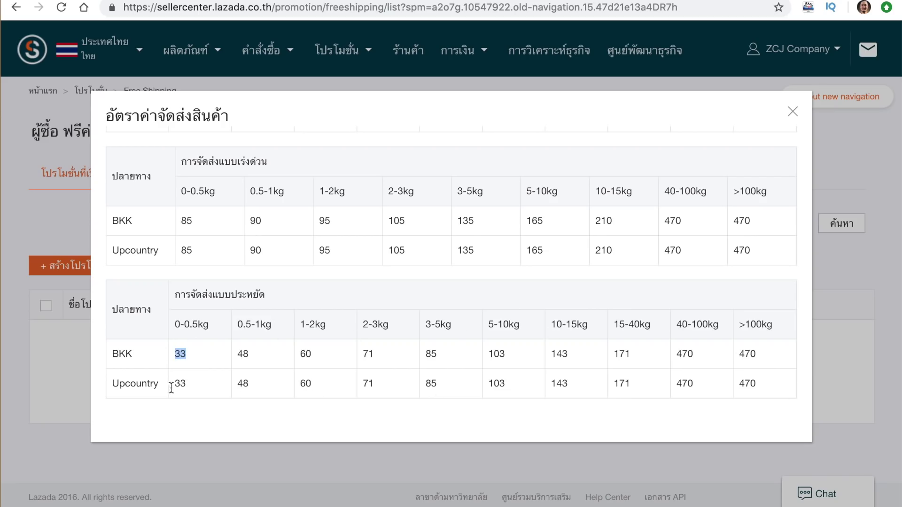
{"action": "scroll", "coordinate": [313, 235], "scroll_direction": "up", "scroll_amount": 3}
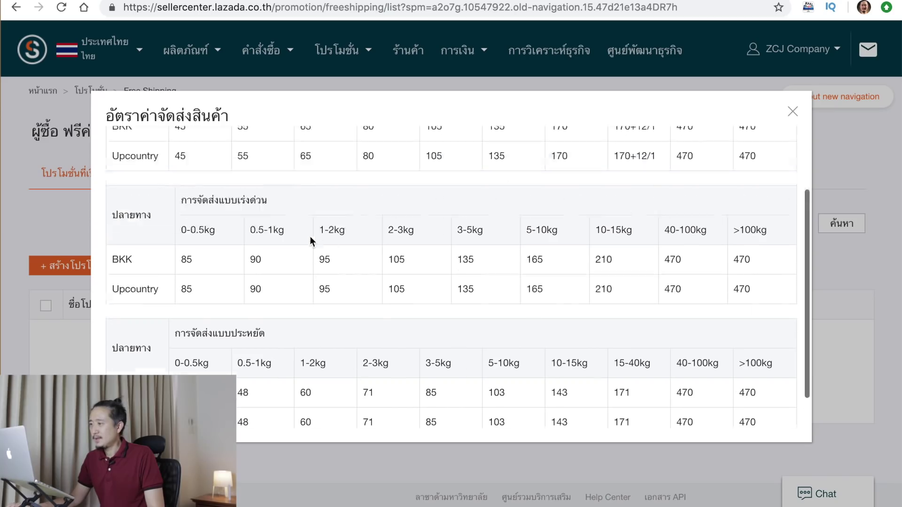
{"action": "left_click", "coordinate": [792, 112]}
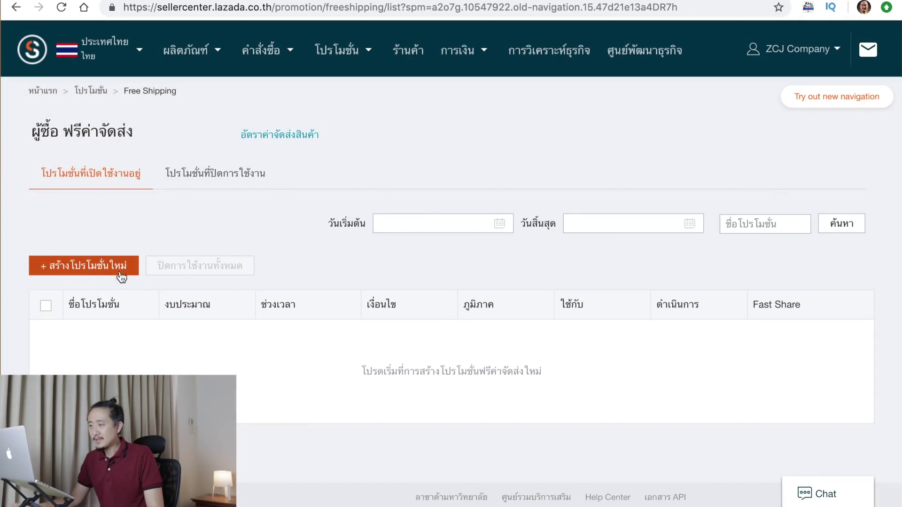
Create a new free shipping promotion and name it "199 ฟรีค่าขนส่ง"
{"action": "left_click", "coordinate": [99, 267]}
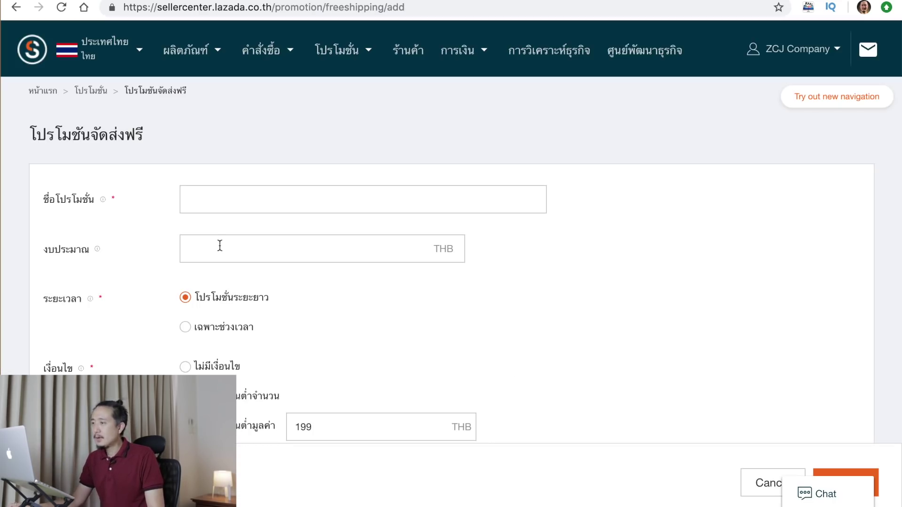
{"action": "left_click", "coordinate": [216, 198]}
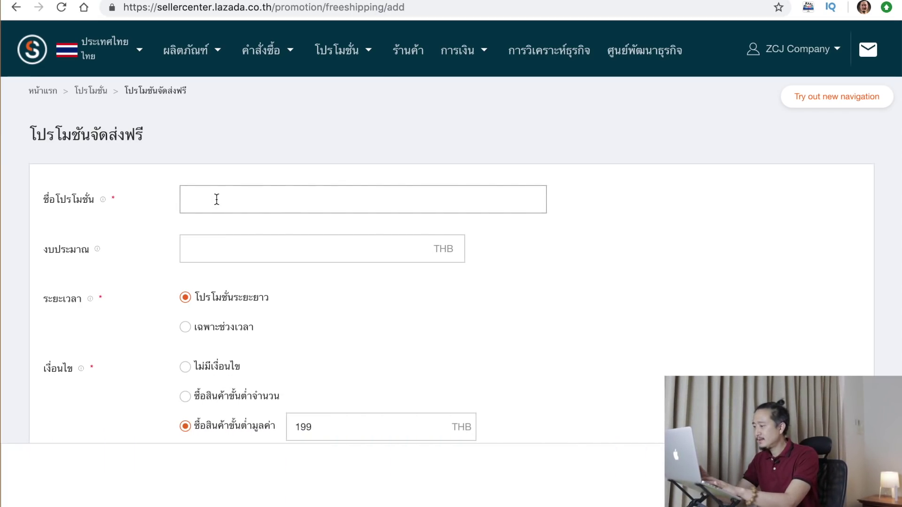
{"action": "type", "text": "199"}
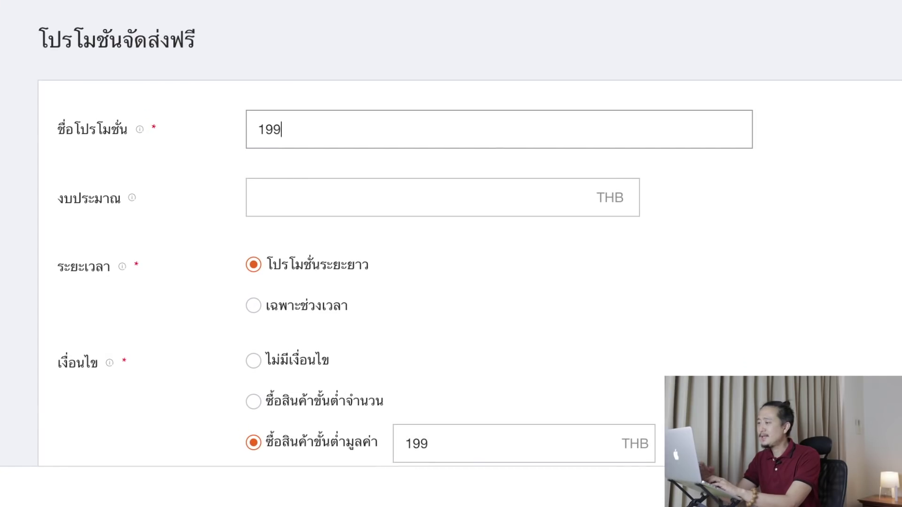
{"action": "type", "text": " au"}
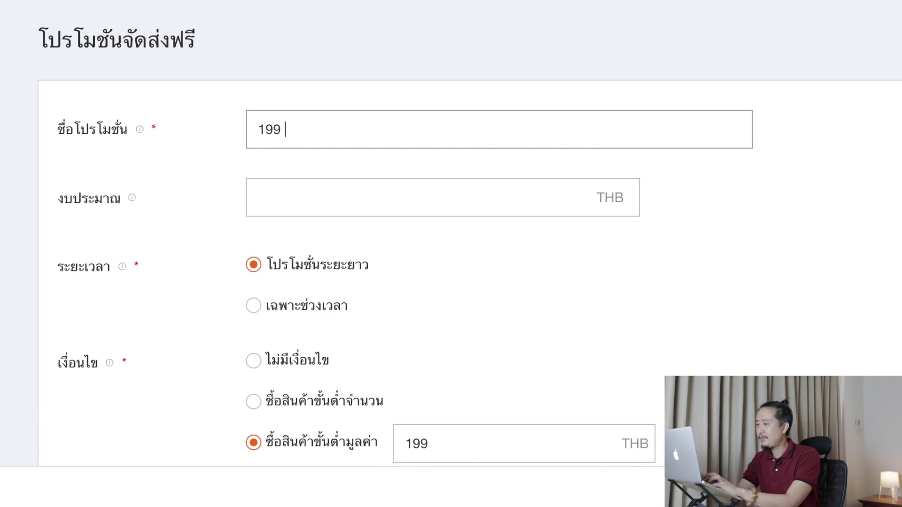
{"action": "key", "text": "BackSpace"}
{"action": "key", "text": "BackSpace"}
{"action": "type", "text": "ฟรีค่"}
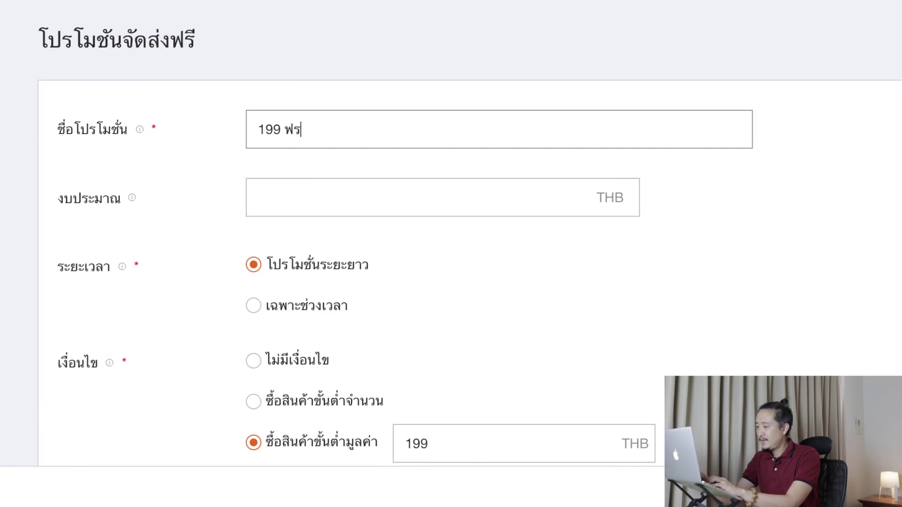
{"action": "type", "text": "าขนส่ง"}
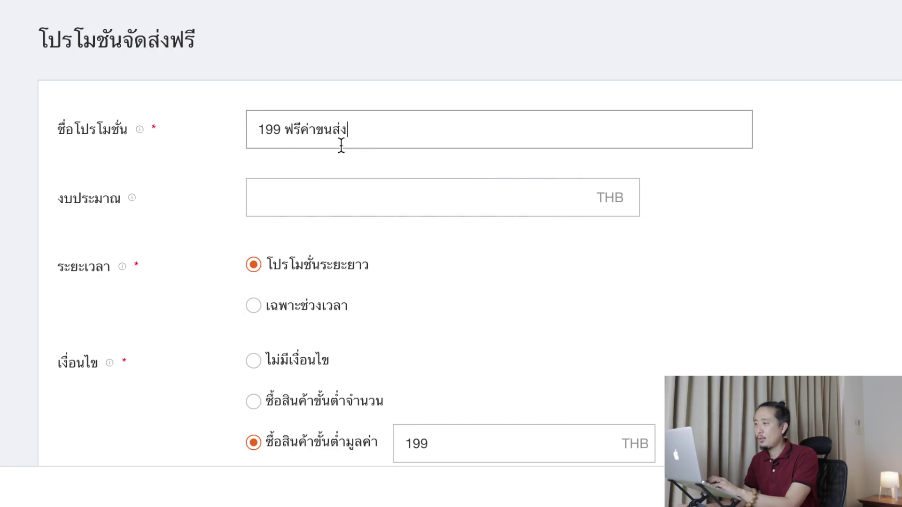
{"action": "double_click", "coordinate": [360, 132]}
{"action": "double_click", "coordinate": [435, 181]}
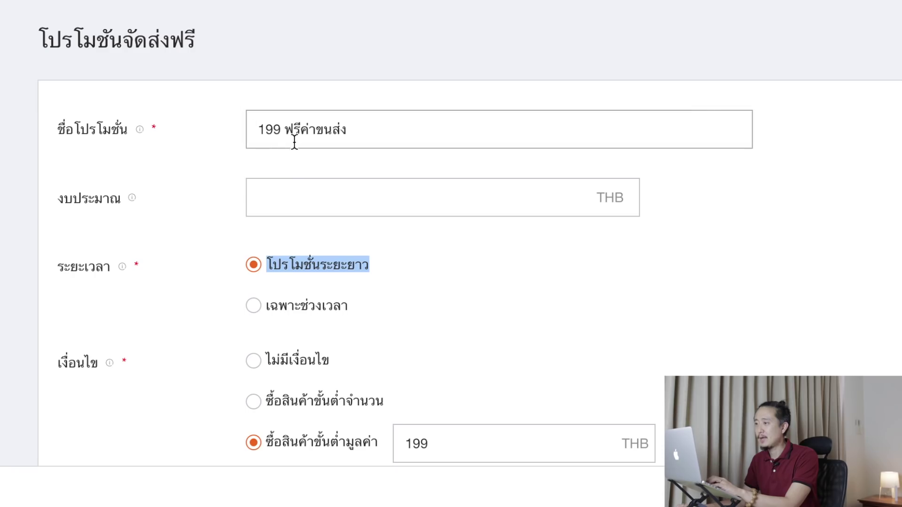
Examine the promotion form's required-field marks and the help notes for the budget and promotion name
{"action": "left_click", "coordinate": [311, 199]}
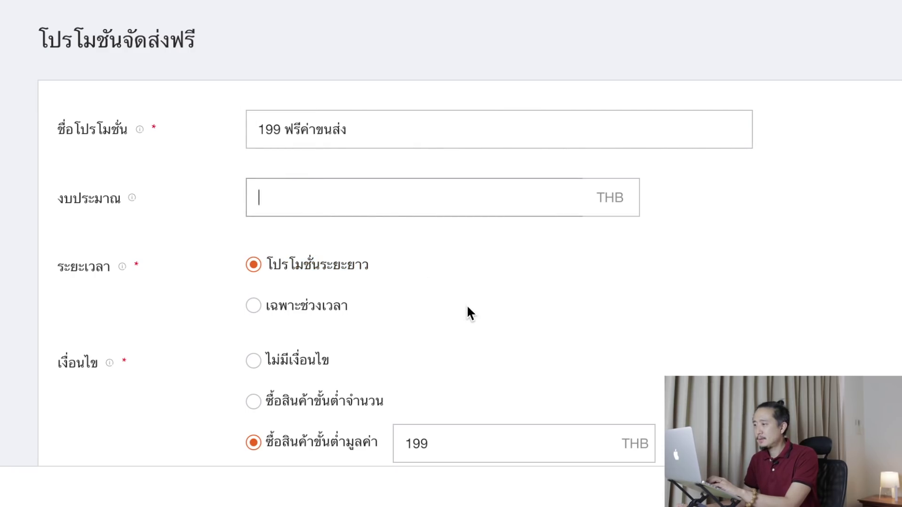
{"action": "scroll", "coordinate": [468, 307], "scroll_direction": "down", "scroll_amount": 4}
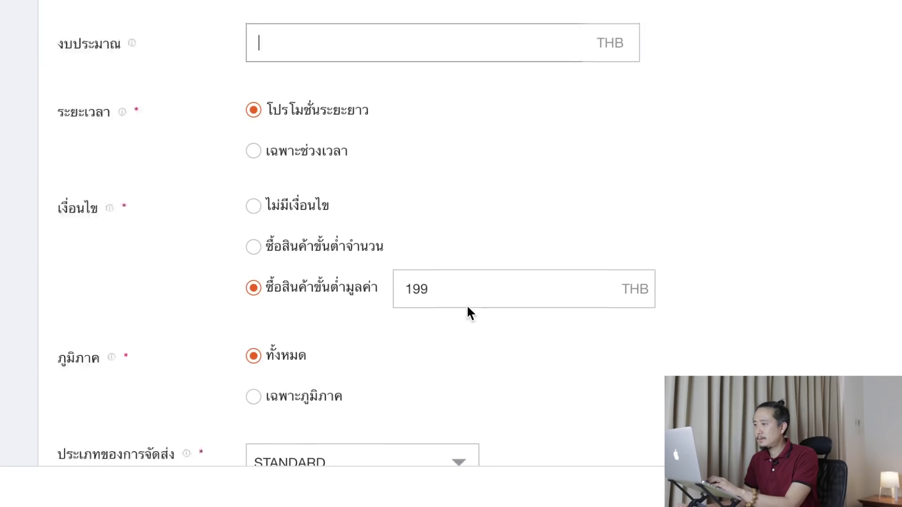
{"action": "scroll", "coordinate": [468, 308], "scroll_direction": "up", "scroll_amount": 3}
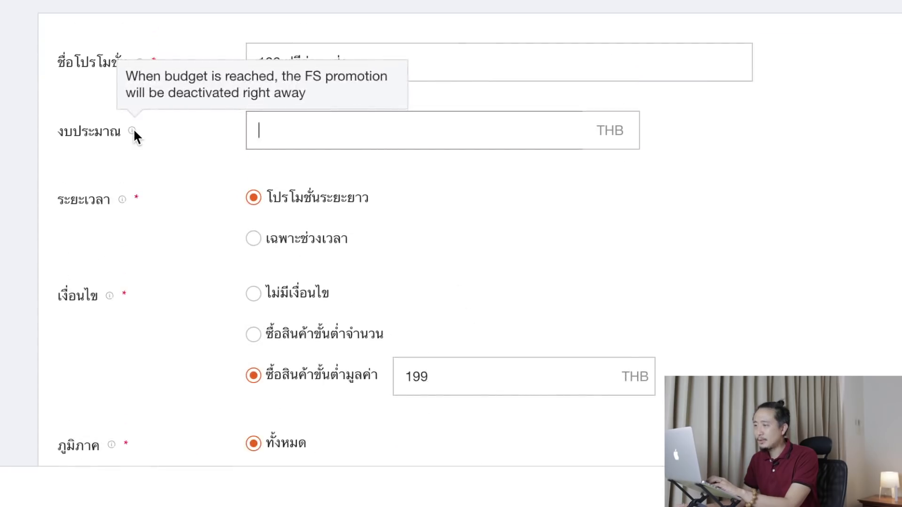
{"action": "mouse_move", "coordinate": [134, 131]}
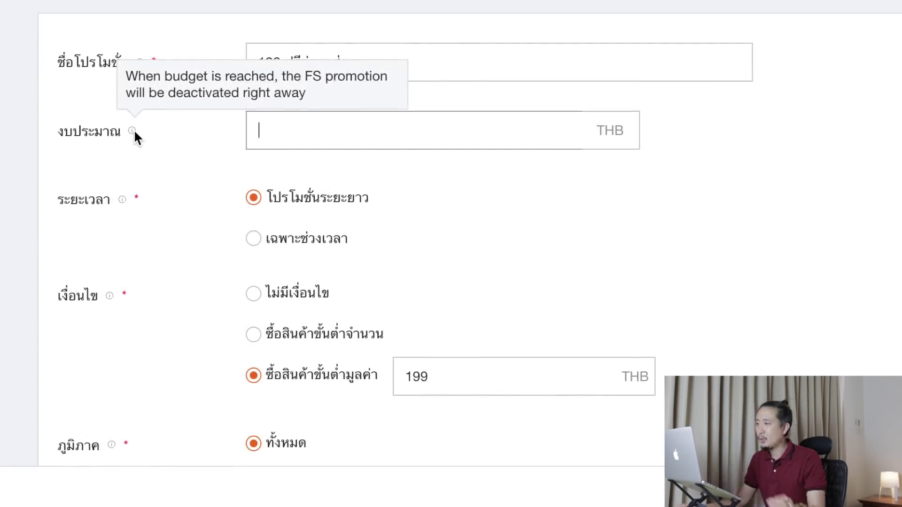
{"action": "mouse_move", "coordinate": [138, 64]}
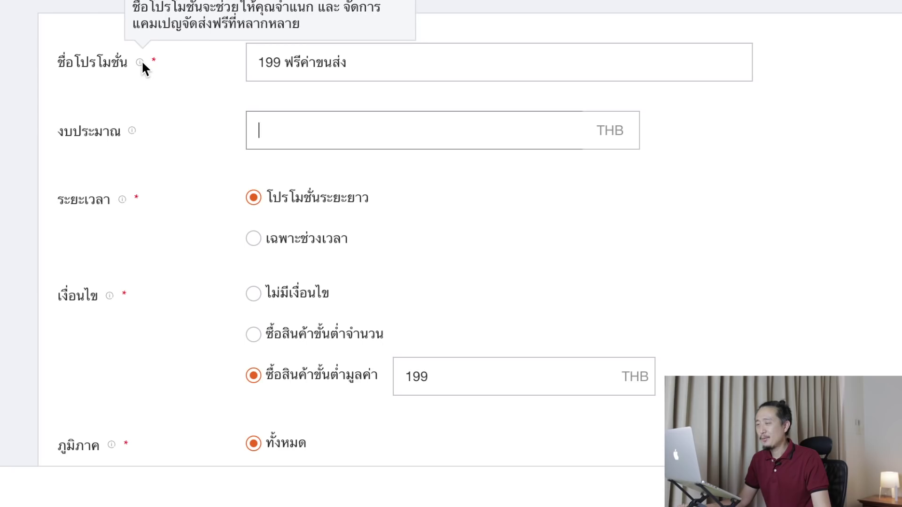
{"action": "left_click_drag", "start_coordinate": [152, 61], "coordinate": [171, 65]}
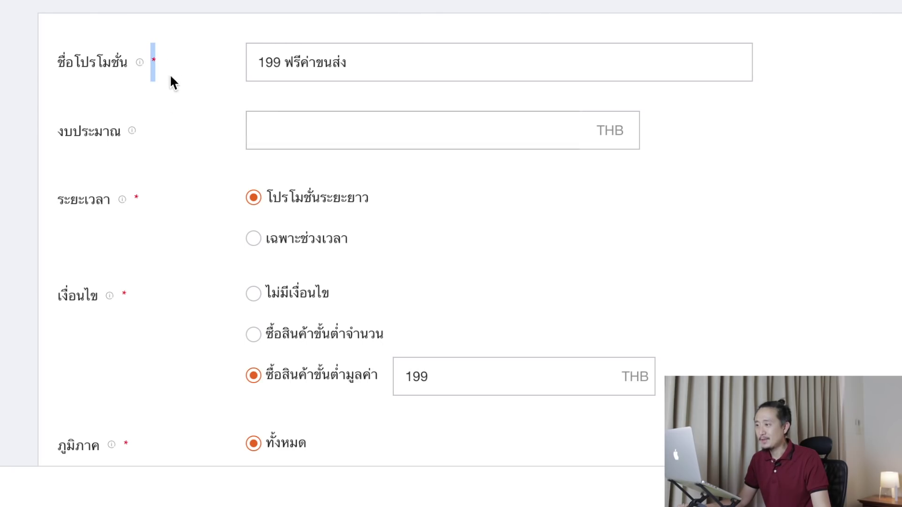
{"action": "double_click", "coordinate": [136, 197]}
{"action": "left_click", "coordinate": [132, 131]}
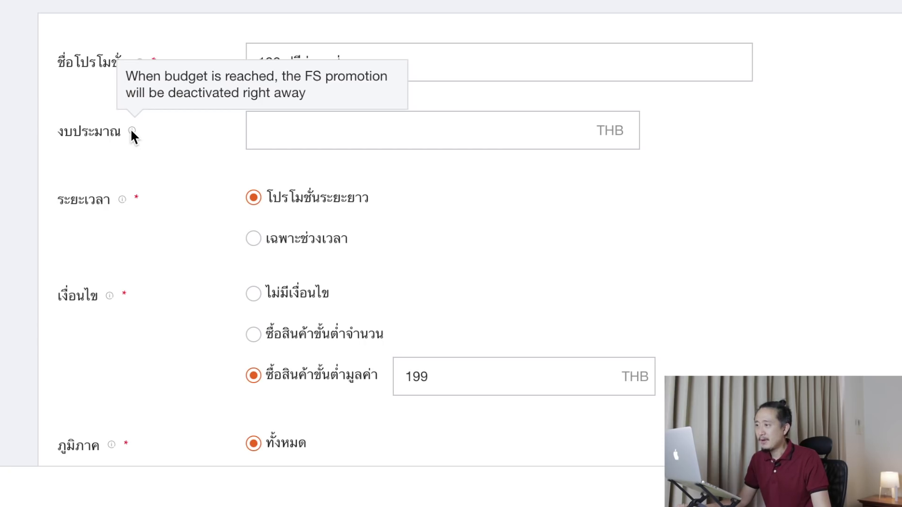
Try a promotion budget of 2000 THB and clear the budget again
{"action": "left_click", "coordinate": [330, 117]}
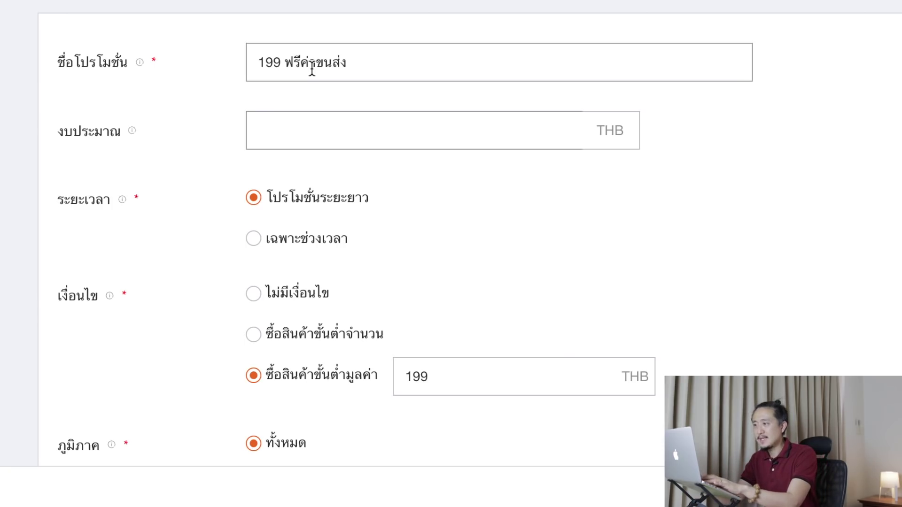
{"action": "type", "text": "ๅ"}
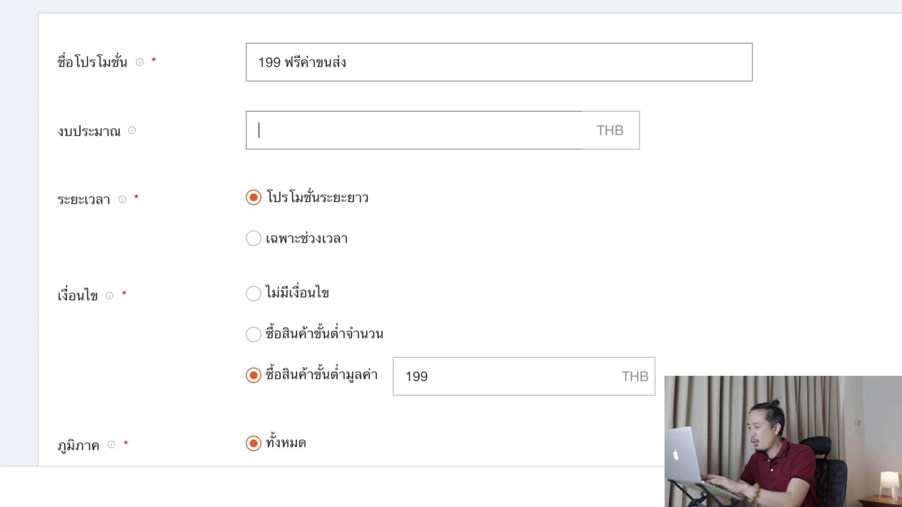
{"action": "type", "text": "2000"}
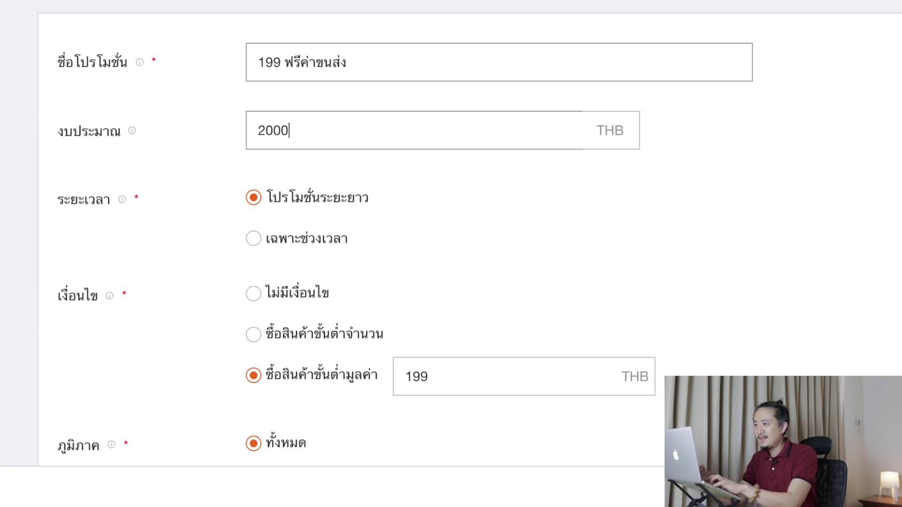
{"action": "left_click_drag", "start_coordinate": [268, 131], "coordinate": [306, 131]}
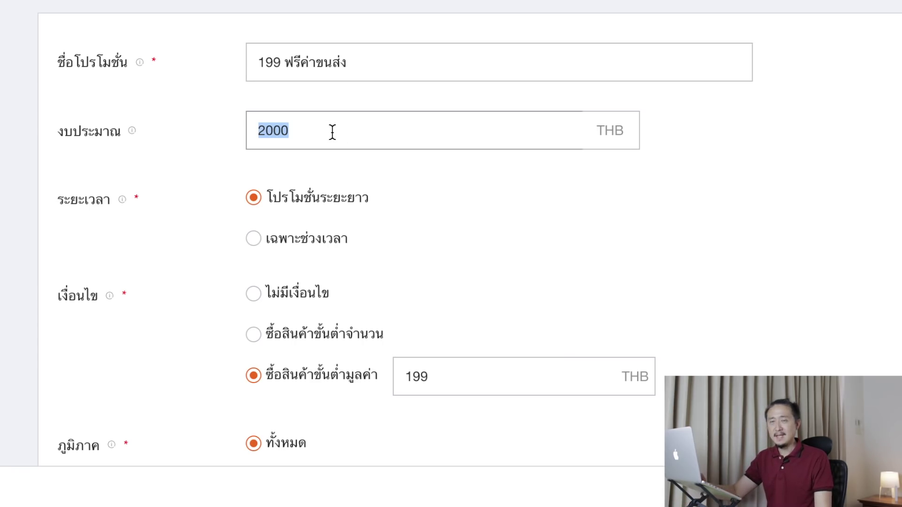
{"action": "key", "text": "BackSpace"}
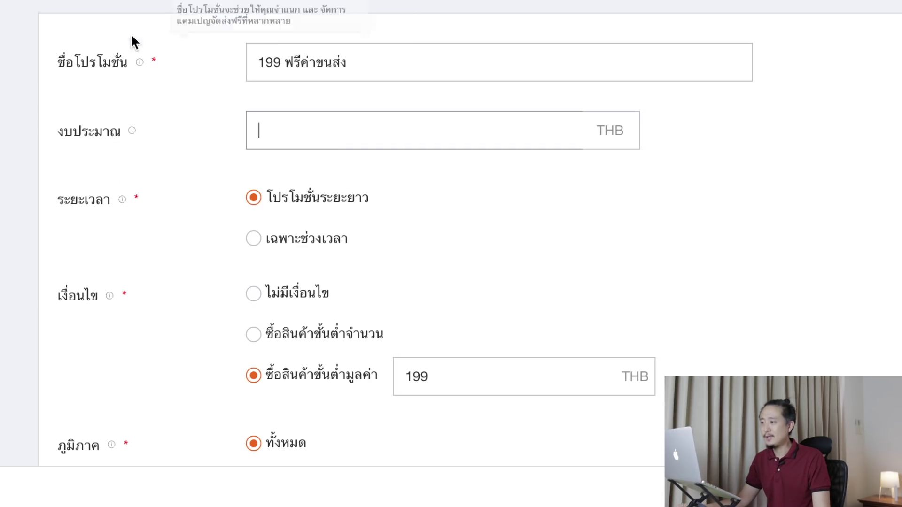
Limit the promotion to a specific period (เฉพาะช่วงเวลา) starting on 2019-04-01
{"action": "scroll", "coordinate": [183, 256], "scroll_direction": "up", "scroll_amount": 1}
{"action": "scroll", "coordinate": [374, 230], "scroll_direction": "down", "scroll_amount": 1}
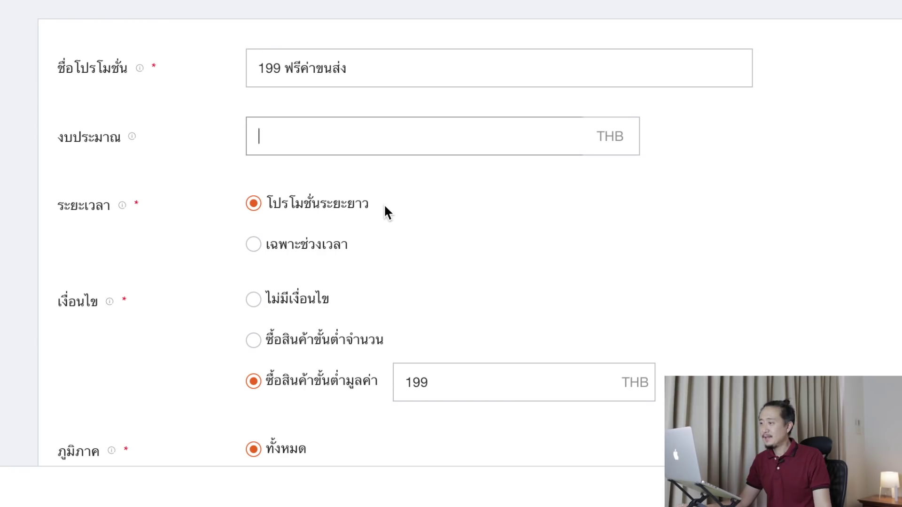
{"action": "left_click", "coordinate": [254, 245]}
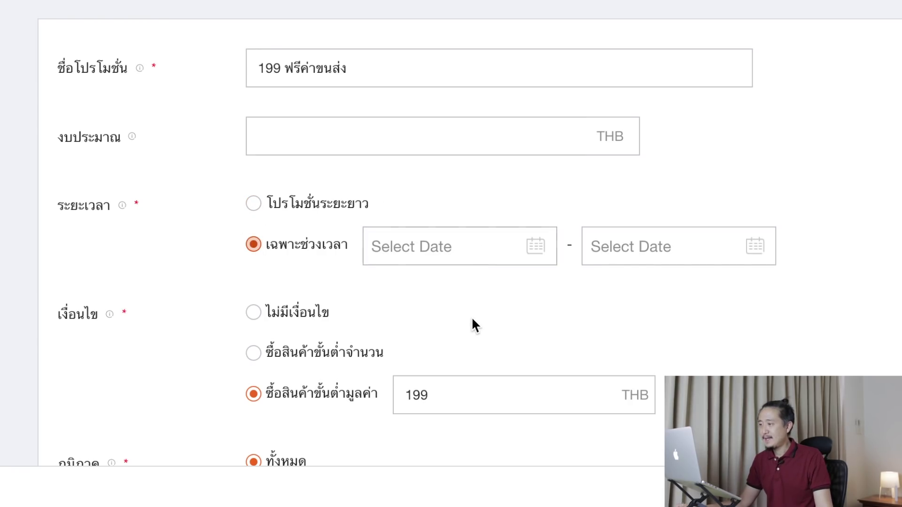
{"action": "left_click", "coordinate": [473, 246]}
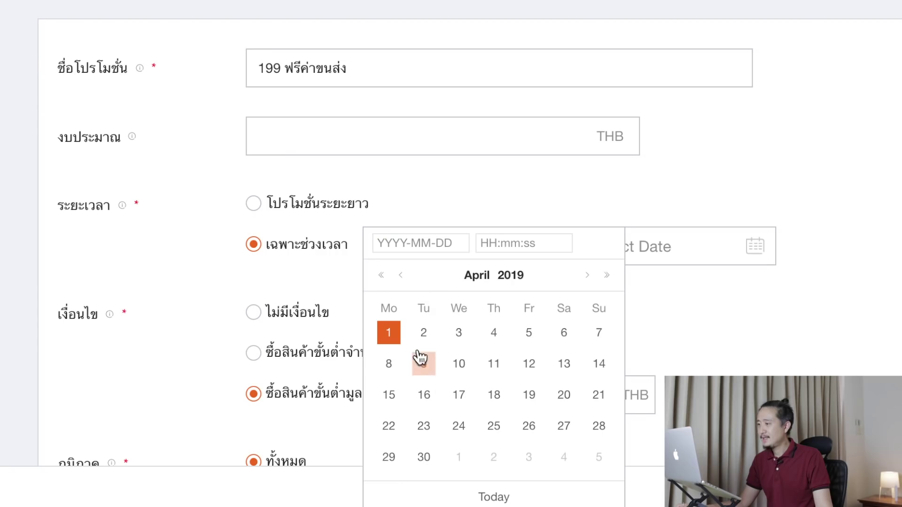
{"action": "left_click", "coordinate": [389, 335]}
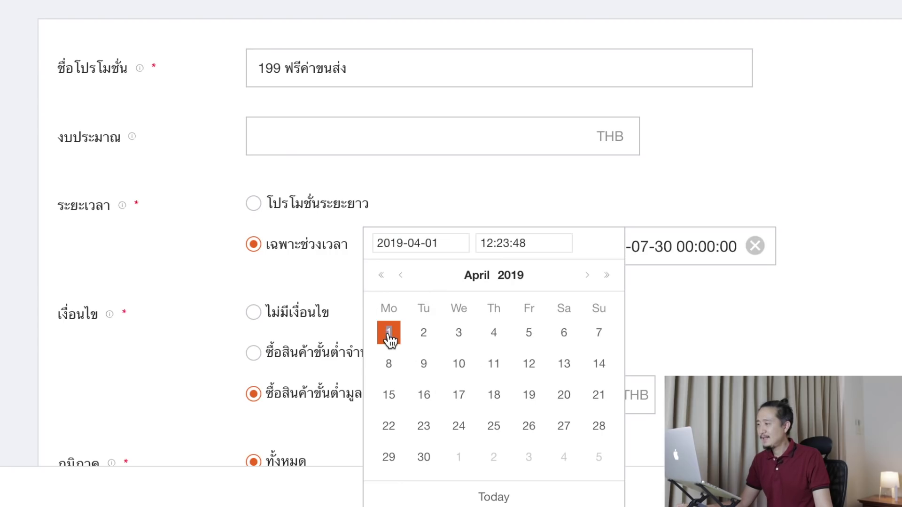
{"action": "left_click", "coordinate": [681, 301]}
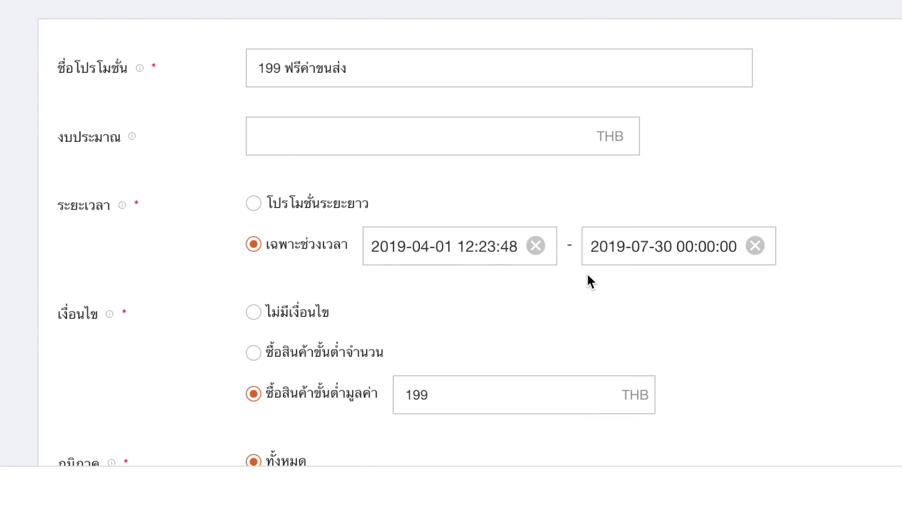
Set the promotion period's end date to 2019-04-30
{"action": "left_click", "coordinate": [655, 253]}
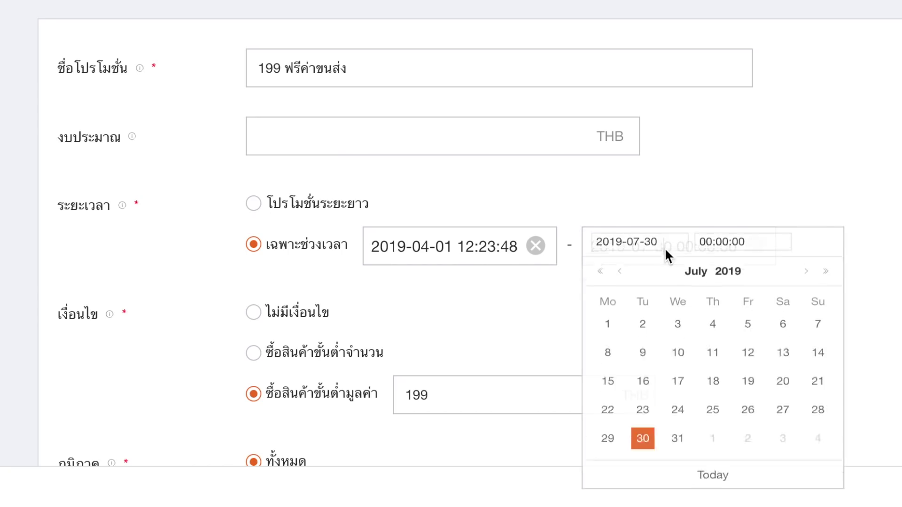
{"action": "left_click", "coordinate": [619, 276]}
{"action": "left_click", "coordinate": [620, 276]}
{"action": "left_click", "coordinate": [620, 276]}
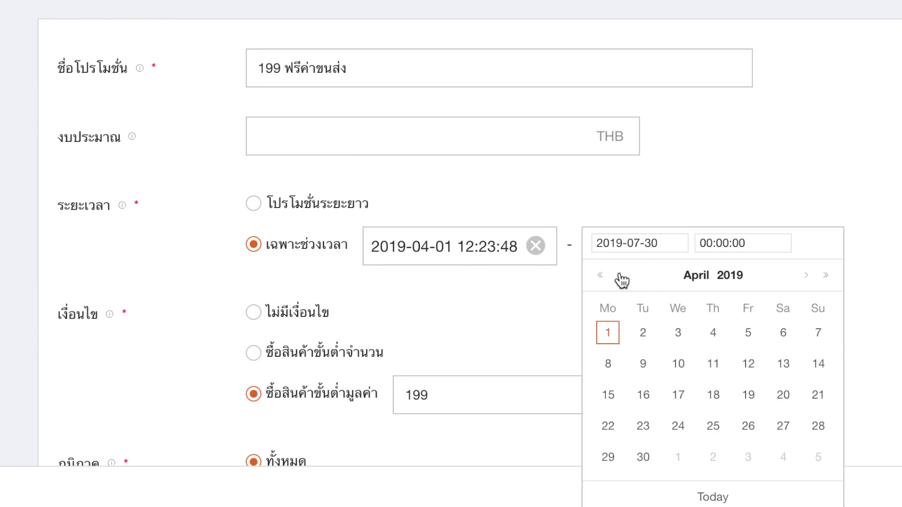
{"action": "left_click", "coordinate": [645, 461]}
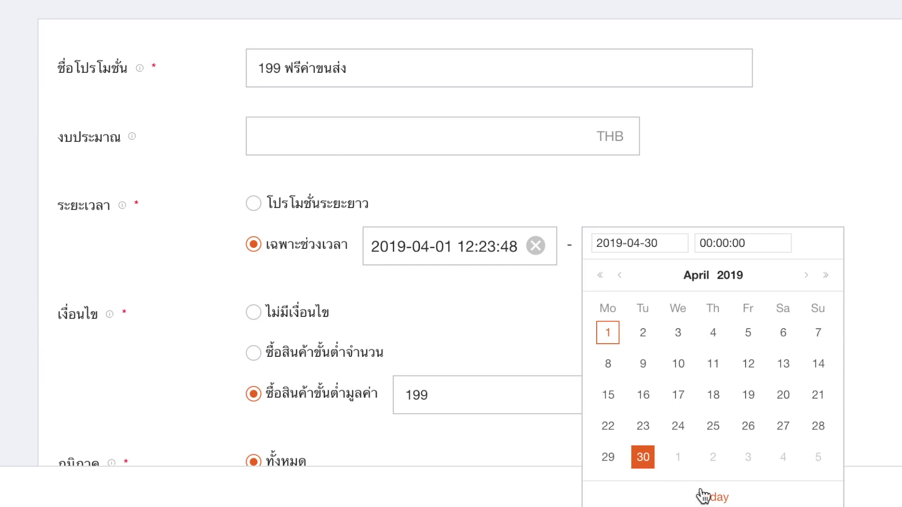
Set the end time of the promotion period to 23:59:59 and check the end date in its calendar
{"action": "left_click", "coordinate": [714, 244]}
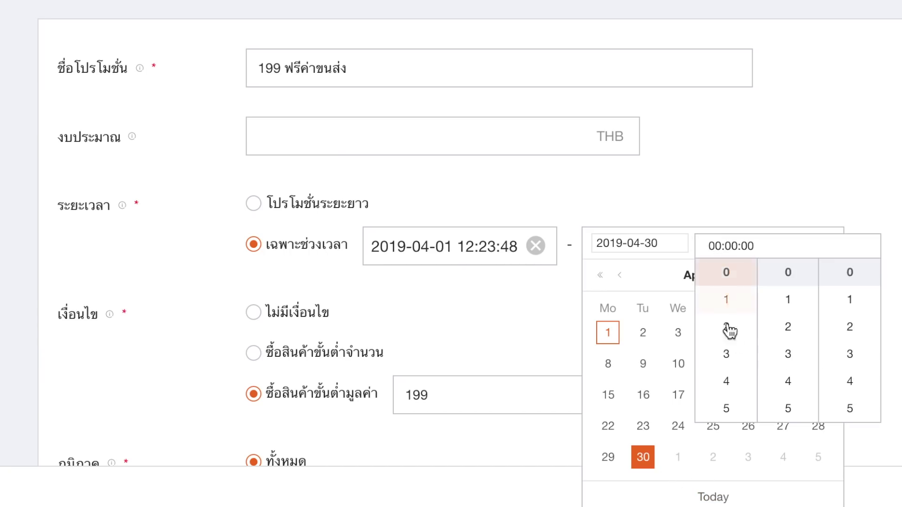
{"action": "scroll", "coordinate": [731, 371], "scroll_direction": "down", "scroll_amount": 10}
{"action": "left_click", "coordinate": [745, 418]}
{"action": "scroll", "coordinate": [790, 376], "scroll_direction": "down", "scroll_amount": 20}
{"action": "left_click", "coordinate": [797, 413]}
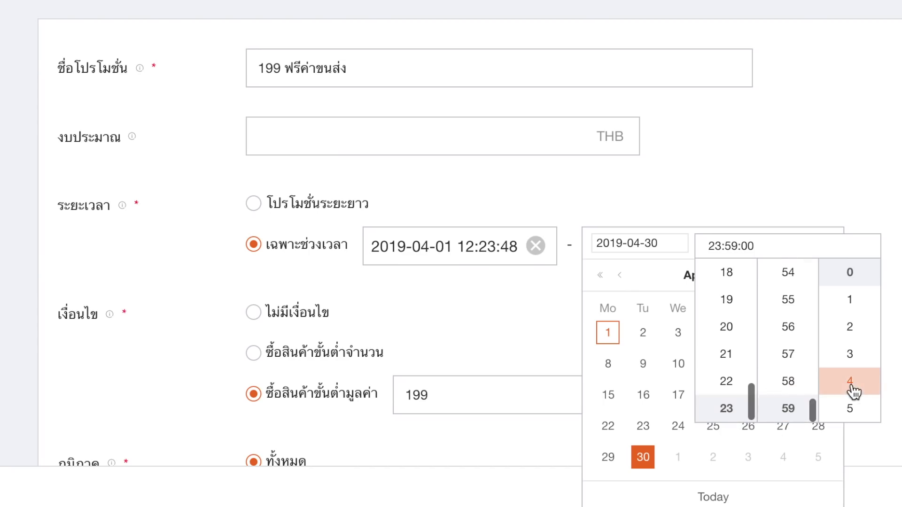
{"action": "scroll", "coordinate": [848, 413], "scroll_direction": "down", "scroll_amount": 20}
{"action": "left_click", "coordinate": [850, 414]}
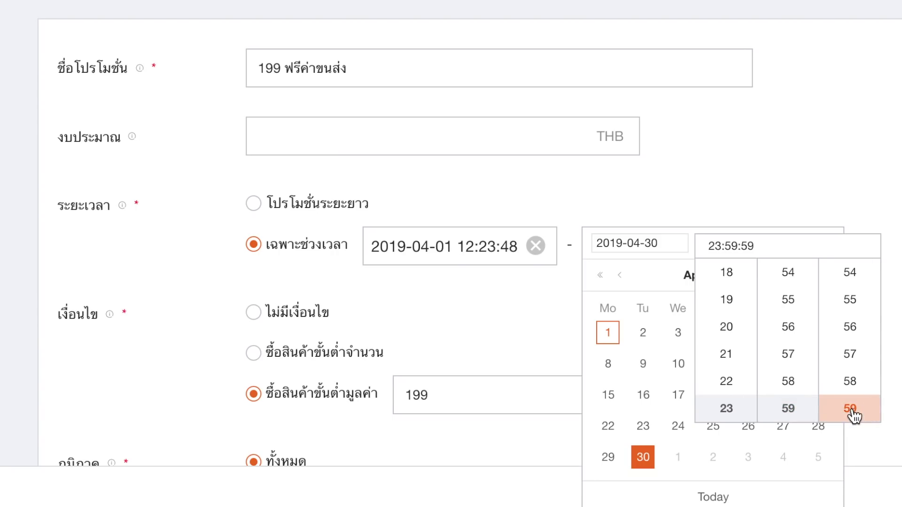
{"action": "scroll", "coordinate": [851, 414], "scroll_direction": "down", "scroll_amount": 1}
{"action": "left_click", "coordinate": [890, 409]}
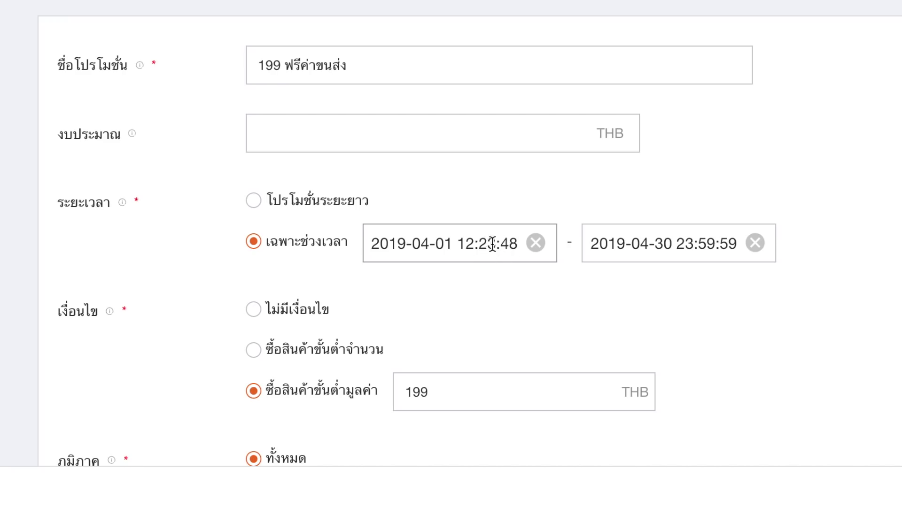
{"action": "left_click_drag", "start_coordinate": [593, 245], "coordinate": [628, 245]}
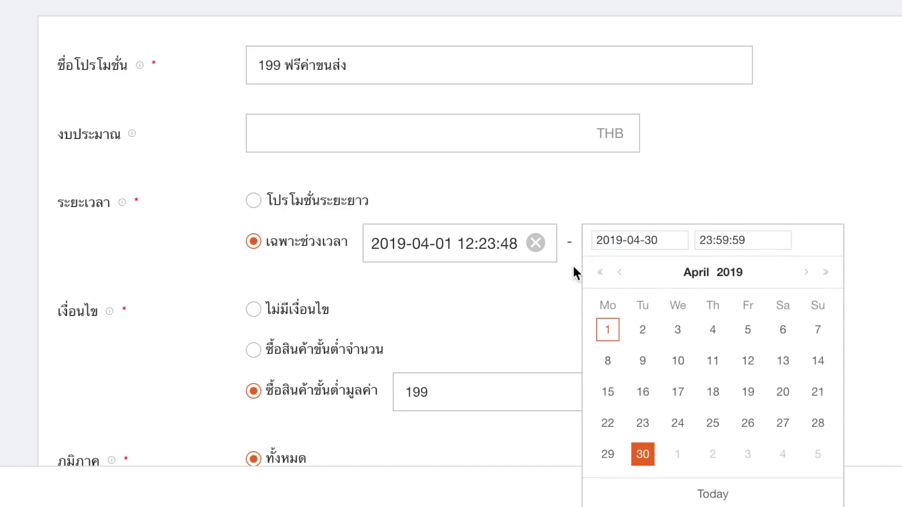
{"action": "left_click", "coordinate": [558, 290]}
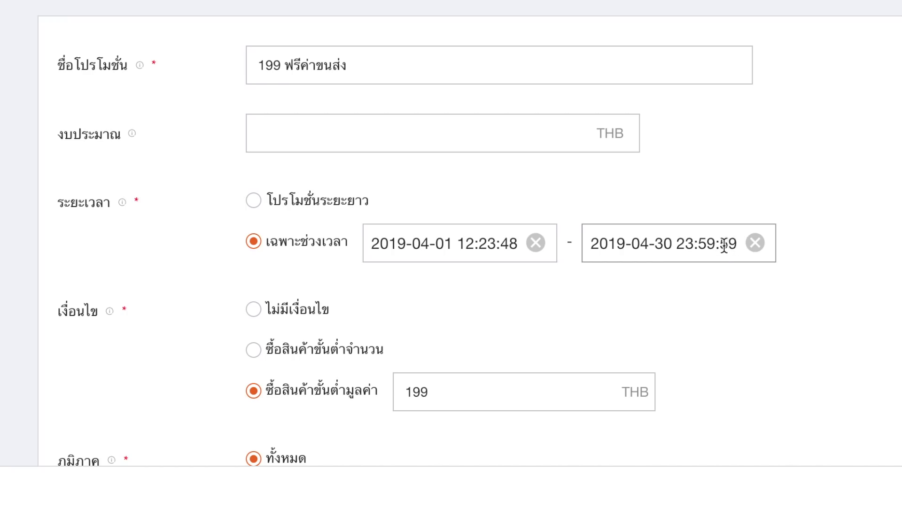
Switch the promotion period to the long-term option (โปรโมชั่นระยะยาว)
{"action": "scroll", "coordinate": [498, 329], "scroll_direction": "down", "scroll_amount": 1}
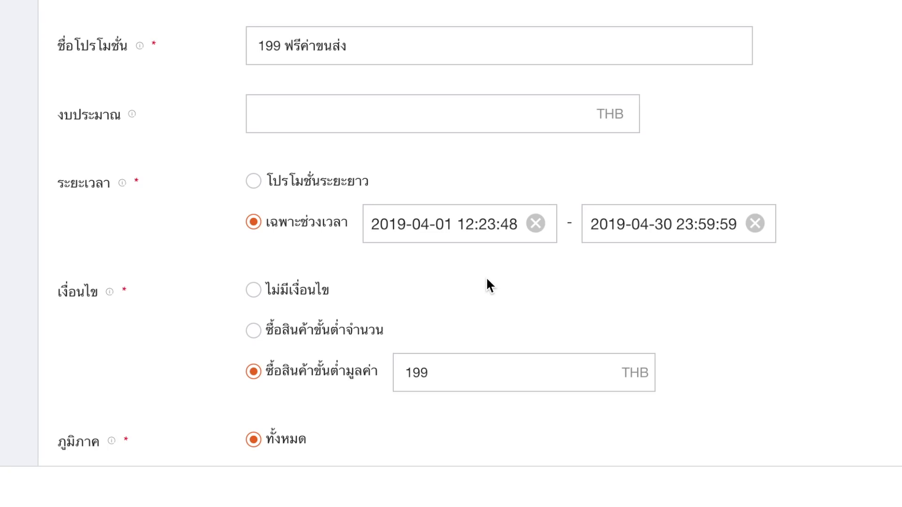
{"action": "scroll", "coordinate": [487, 286], "scroll_direction": "down", "scroll_amount": 5}
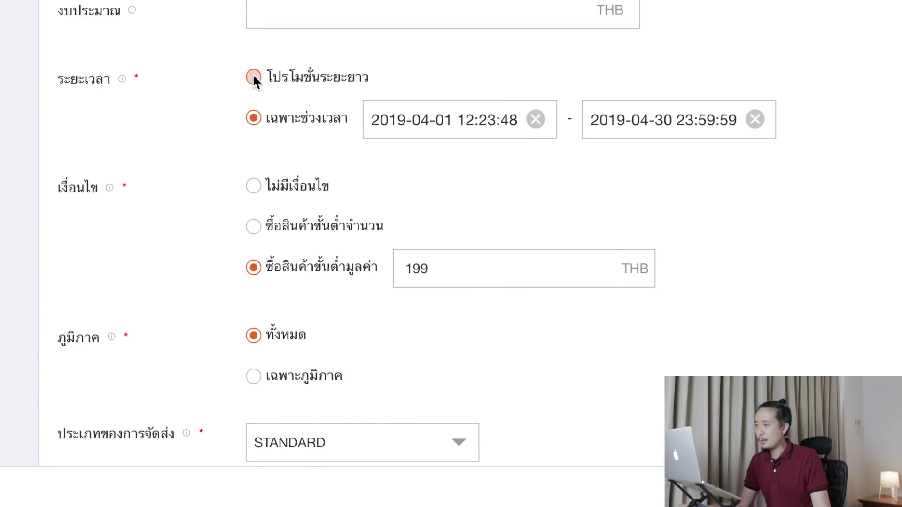
{"action": "left_click", "coordinate": [254, 76]}
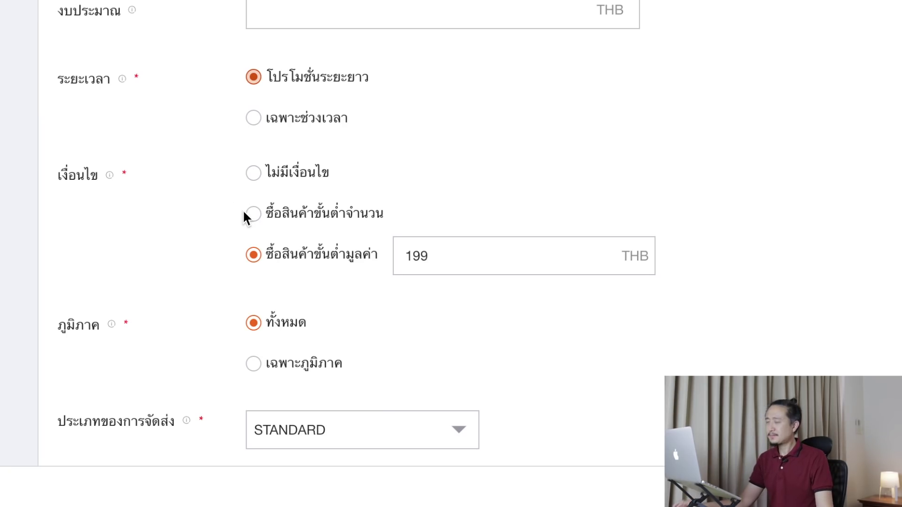
Try the no-condition option (ไม่มีเงื่อนไข) and compare it with the promotion name
{"action": "left_click", "coordinate": [254, 173]}
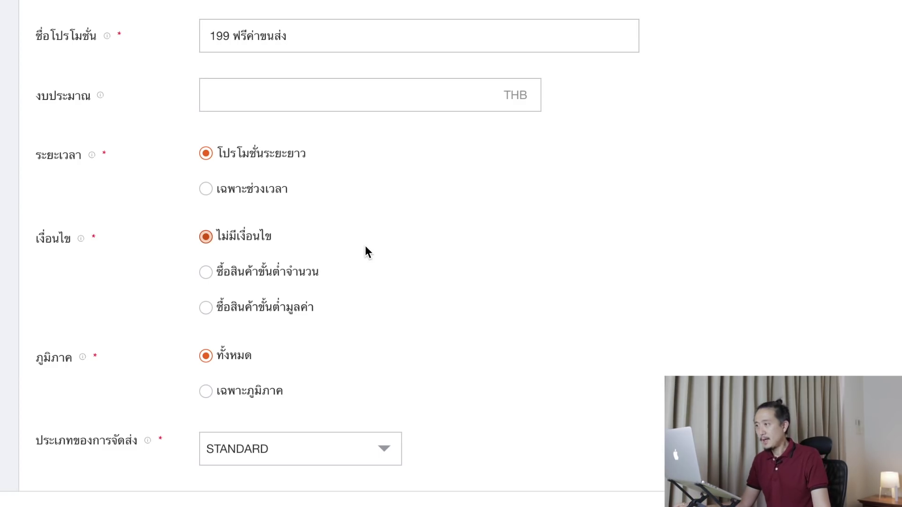
{"action": "scroll", "coordinate": [336, 286], "scroll_direction": "up", "scroll_amount": 1}
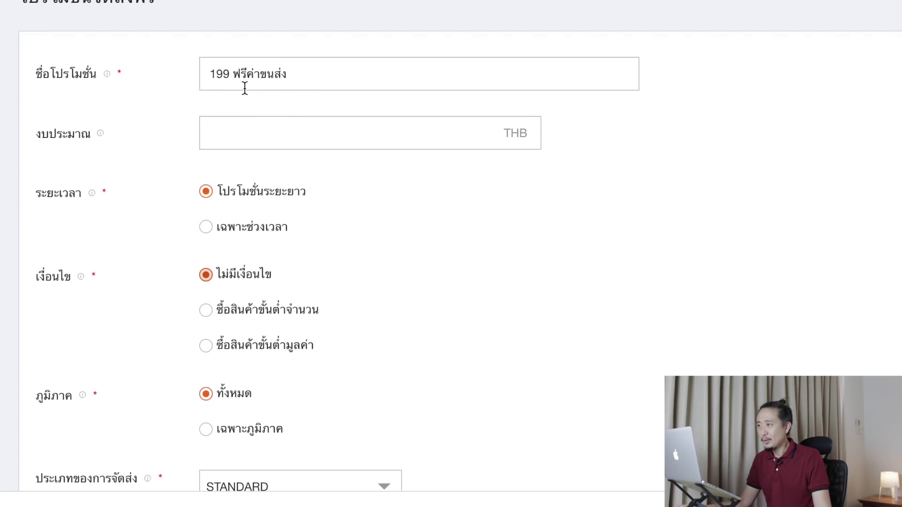
{"action": "left_click_drag", "start_coordinate": [211, 74], "coordinate": [232, 71]}
{"action": "triple_click", "coordinate": [258, 73]}
{"action": "left_click", "coordinate": [328, 300]}
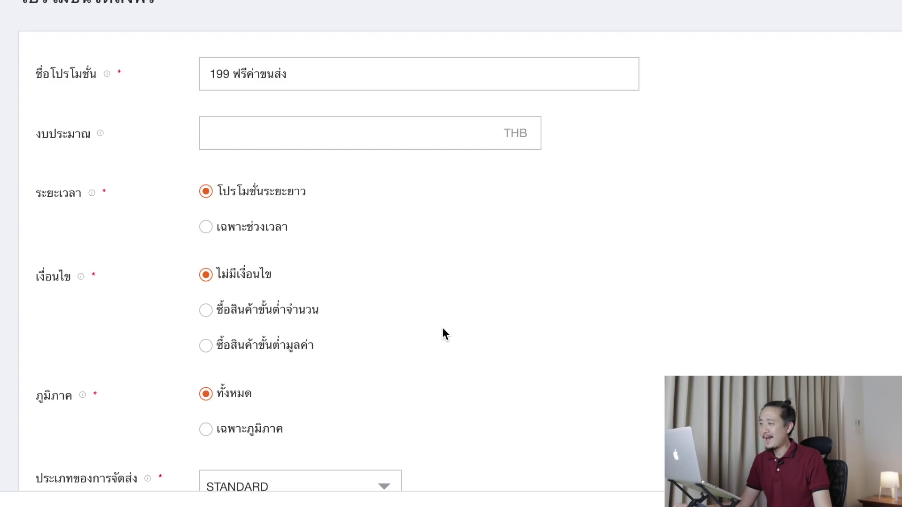
Try the minimum-quantity condition (ซื้อสินค้าขั้นต่ำจำนวน) with 5 items, comparing it with the promotion name
{"action": "scroll", "coordinate": [442, 328], "scroll_direction": "down", "scroll_amount": 2}
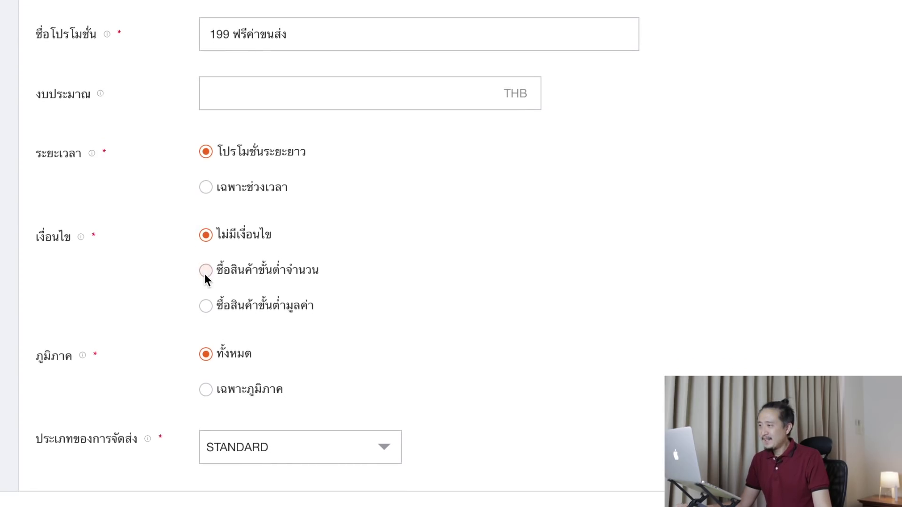
{"action": "left_click", "coordinate": [243, 272]}
{"action": "left_click", "coordinate": [397, 262]}
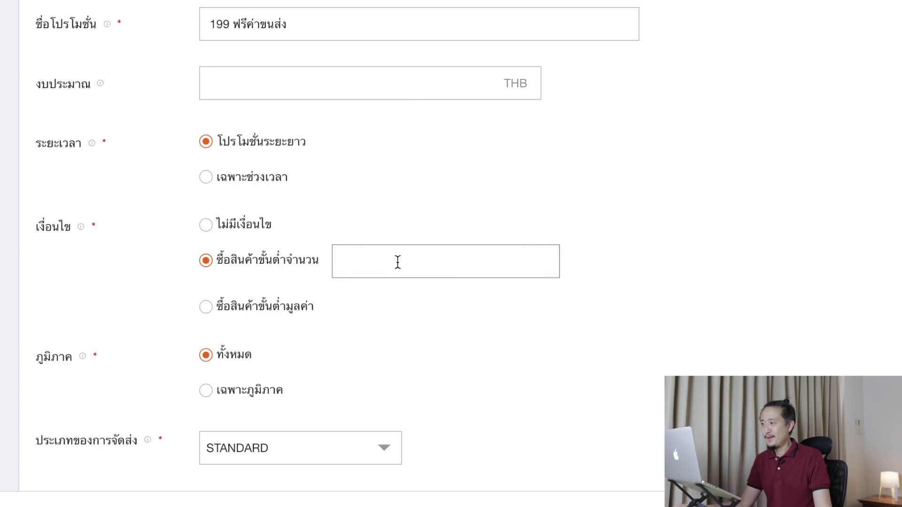
{"action": "scroll", "coordinate": [396, 264], "scroll_direction": "up", "scroll_amount": 1}
{"action": "left_click_drag", "start_coordinate": [205, 56], "coordinate": [329, 52]}
{"action": "left_click", "coordinate": [231, 56]}
{"action": "left_click_drag", "start_coordinate": [206, 55], "coordinate": [338, 54]}
{"action": "left_click", "coordinate": [339, 54]}
{"action": "left_click_drag", "start_coordinate": [210, 56], "coordinate": [348, 54]}
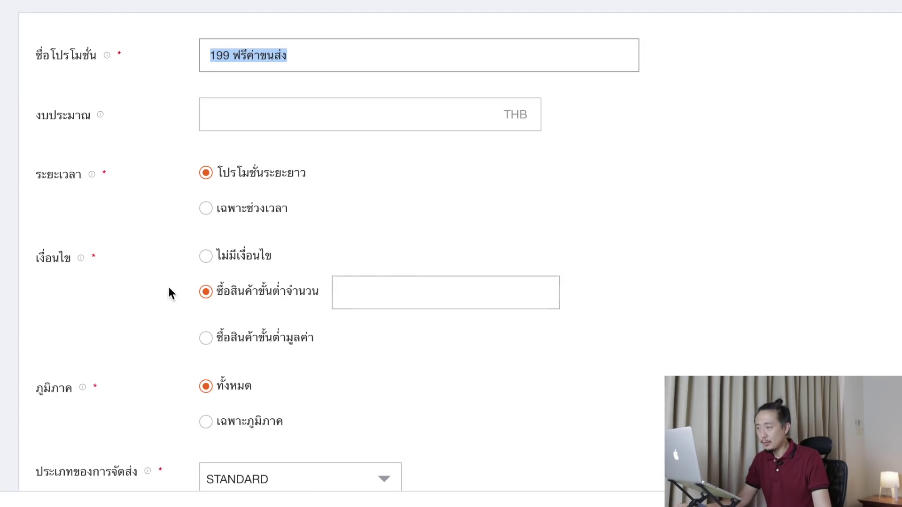
{"action": "left_click", "coordinate": [413, 297]}
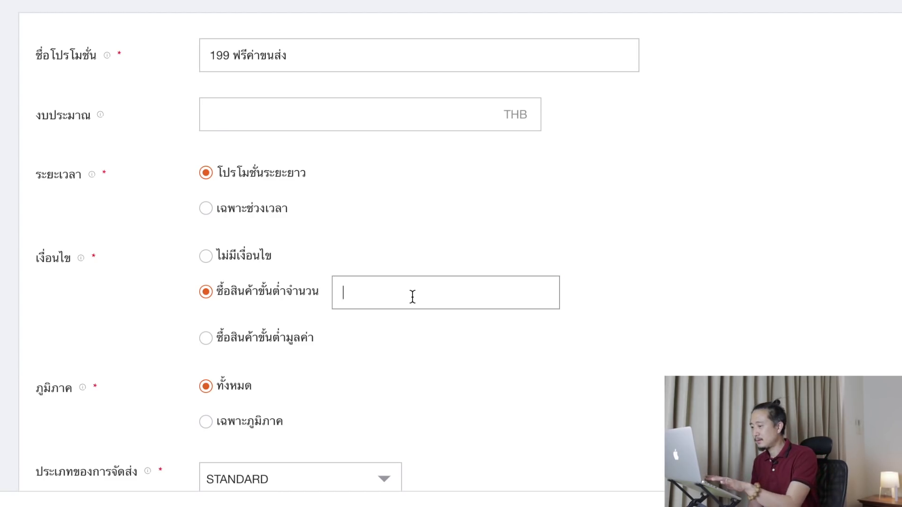
{"action": "type", "text": "ถ"}
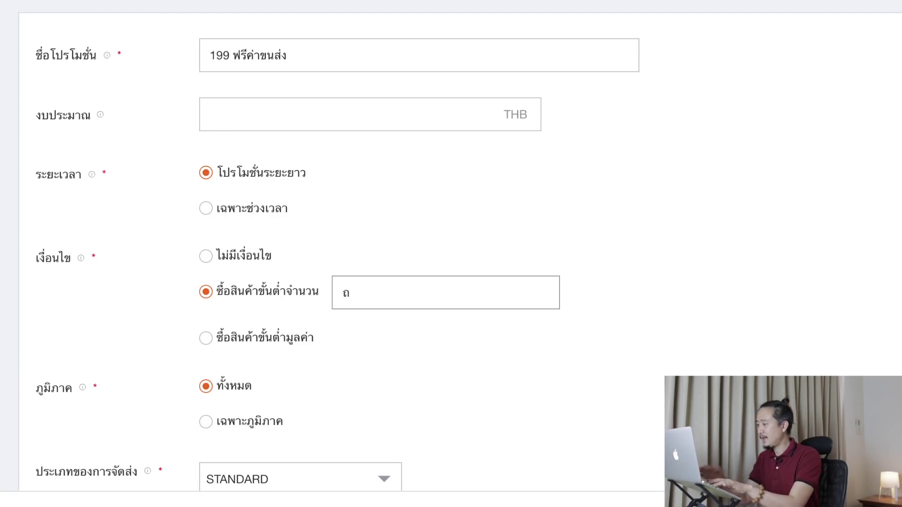
{"action": "key", "text": "BackSpace"}
{"action": "left_click", "coordinate": [387, 362]}
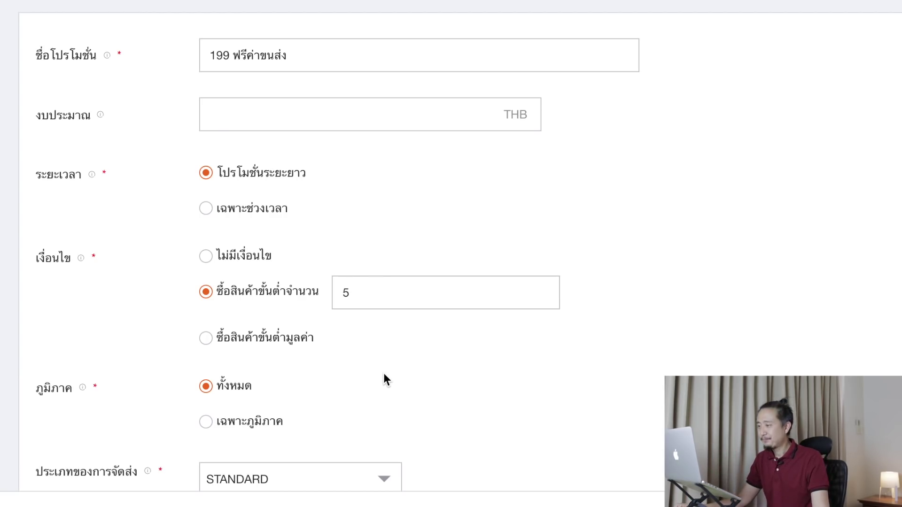
{"action": "scroll", "coordinate": [405, 366], "scroll_direction": "down", "scroll_amount": 1}
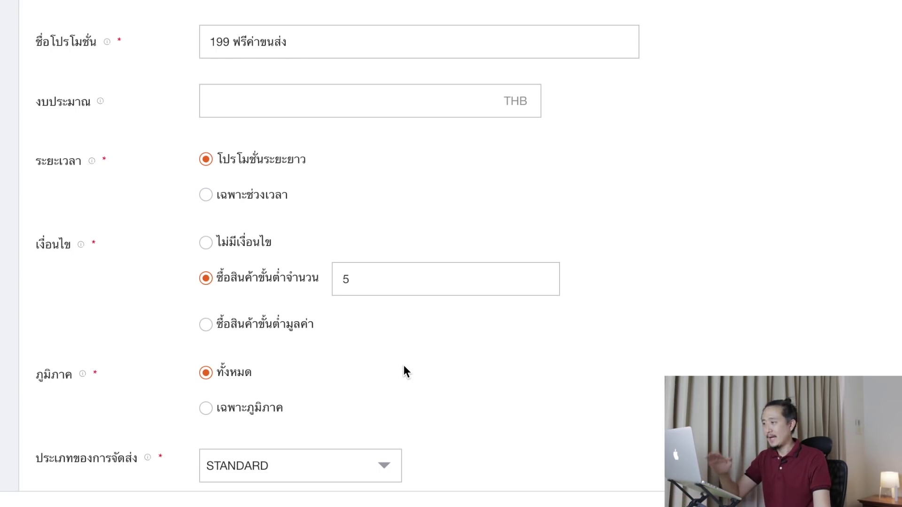
Switch the promotion condition to minimum purchase value (ซื้อสินค้าขั้นต่ำมูลค่า)
{"action": "left_click", "coordinate": [390, 265]}
{"action": "scroll", "coordinate": [421, 373], "scroll_direction": "up", "scroll_amount": 1}
{"action": "left_click", "coordinate": [207, 345]}
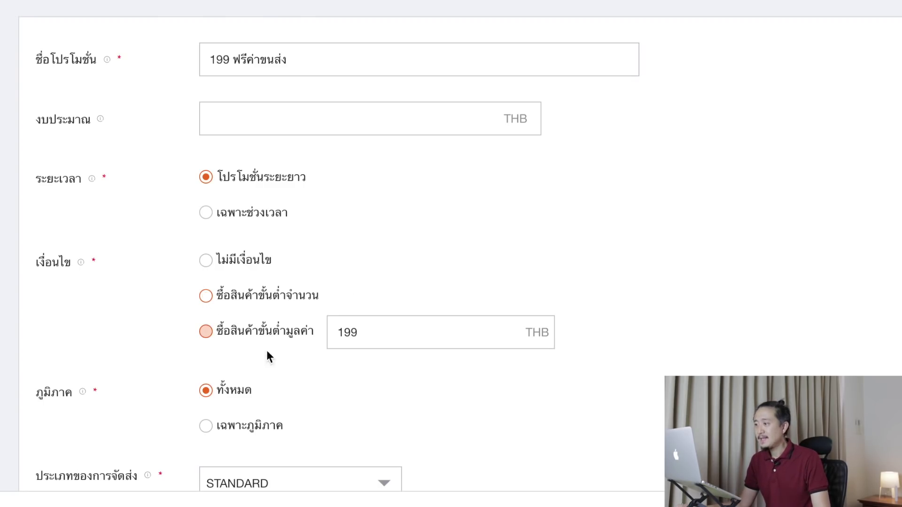
Try minimum purchase values of 599 and 9999 THB and clear the field again
{"action": "left_click", "coordinate": [373, 333]}
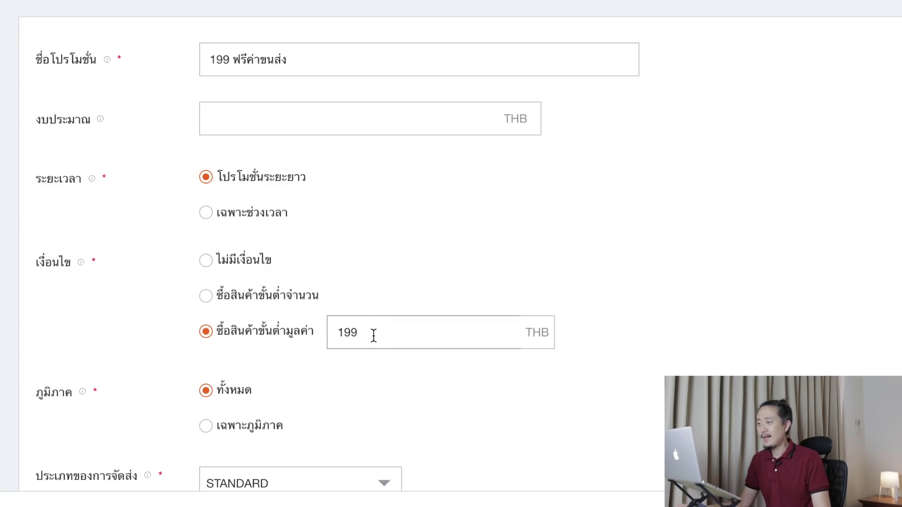
{"action": "left_click_drag", "start_coordinate": [374, 335], "coordinate": [320, 339]}
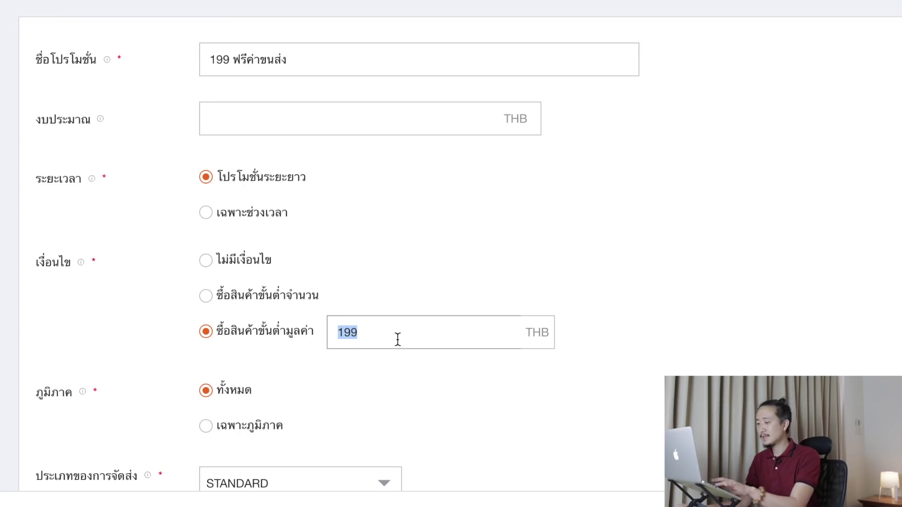
{"action": "type", "text": "599"}
{"action": "key", "text": "BackSpace"}
{"action": "key", "text": "BackSpace"}
{"action": "key", "text": "BackSpace"}
{"action": "type", "text": "9999"}
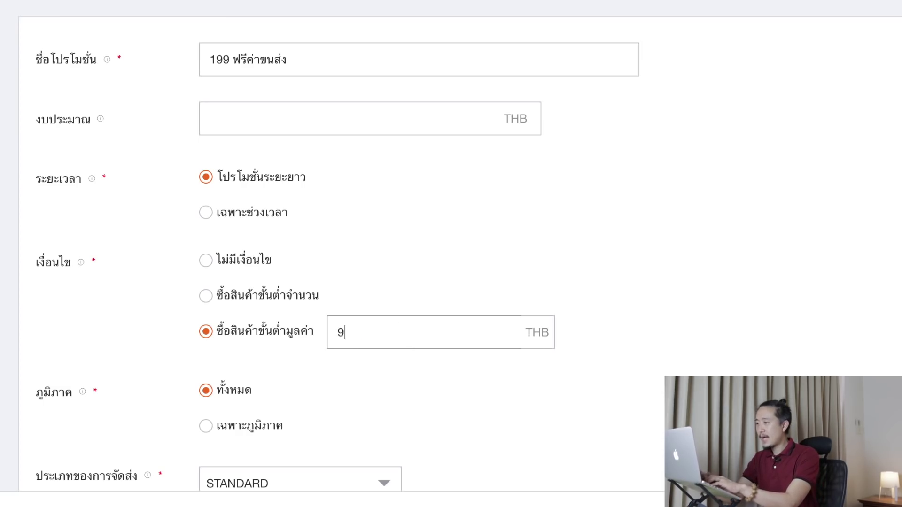
{"action": "key", "text": "BackSpace"}
{"action": "key", "text": "BackSpace"}
{"action": "key", "text": "BackSpace"}
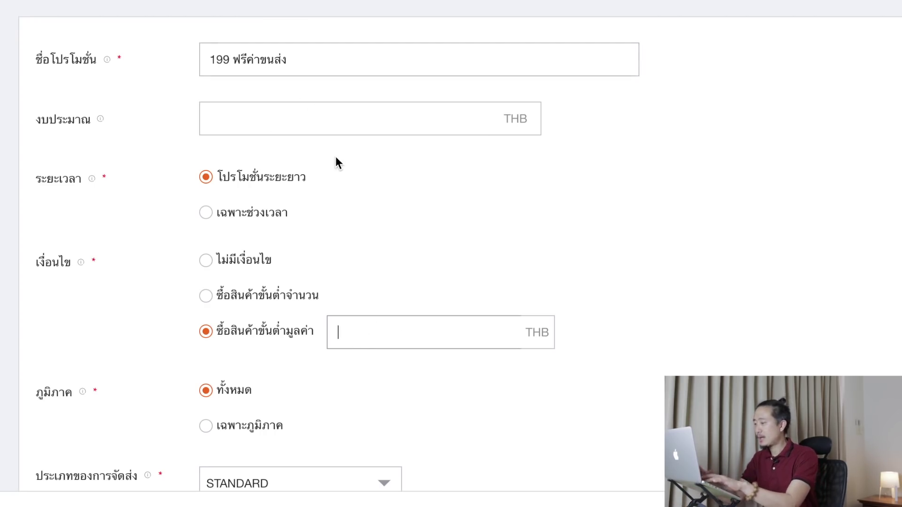
Set the minimum purchase value to 199 THB
{"action": "type", "text": "ๅตต"}
{"action": "key", "text": "BackSpace"}
{"action": "key", "text": "BackSpace"}
{"action": "key", "text": "BackSpace"}
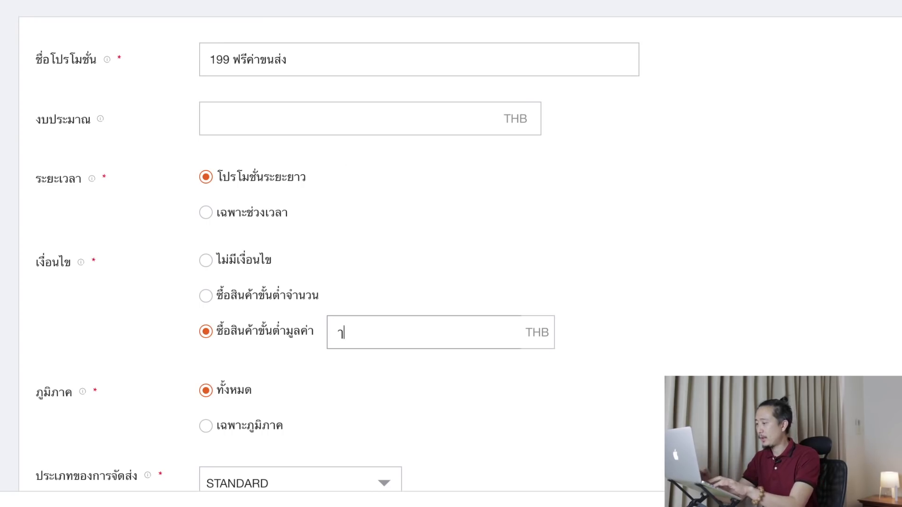
{"action": "type", "text": "199"}
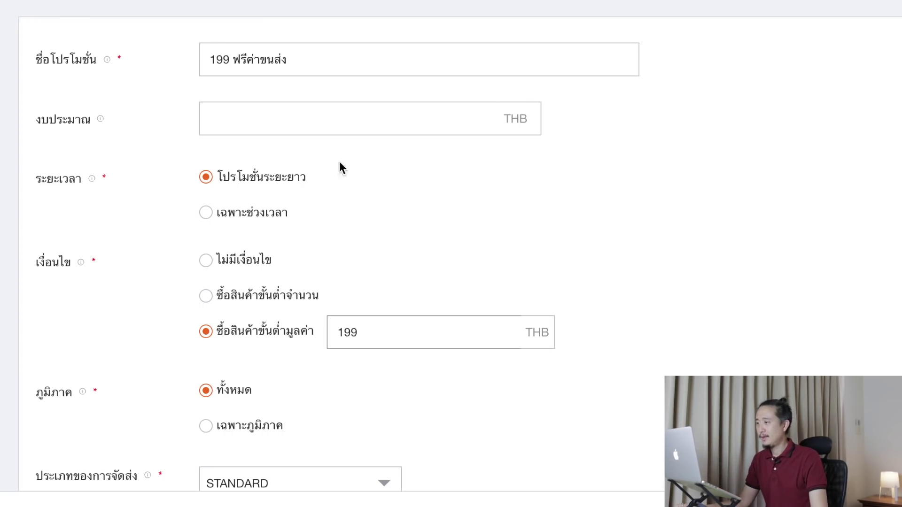
{"action": "left_click", "coordinate": [450, 424]}
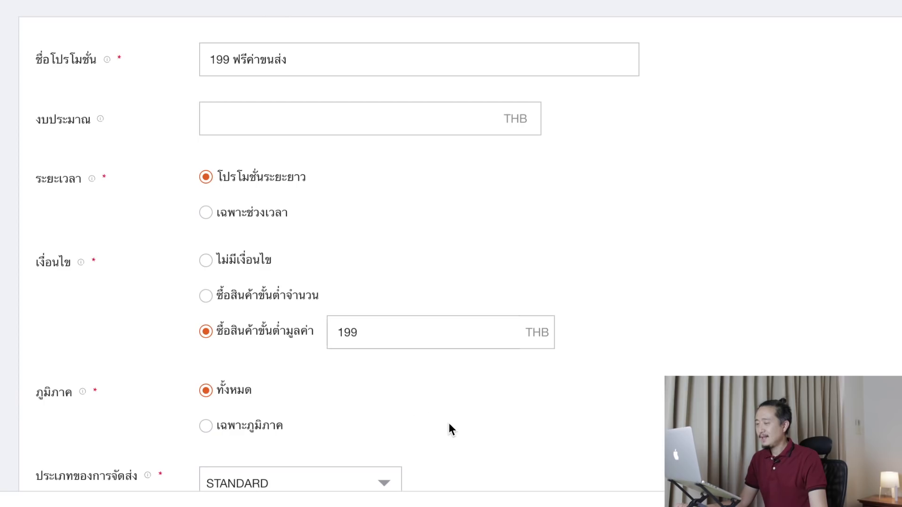
Switch the promotion's region to specific regions (เฉพาะภูมิภาค), keeping BKK and Upcountry both selected
{"action": "scroll", "coordinate": [450, 423], "scroll_direction": "down", "scroll_amount": 1}
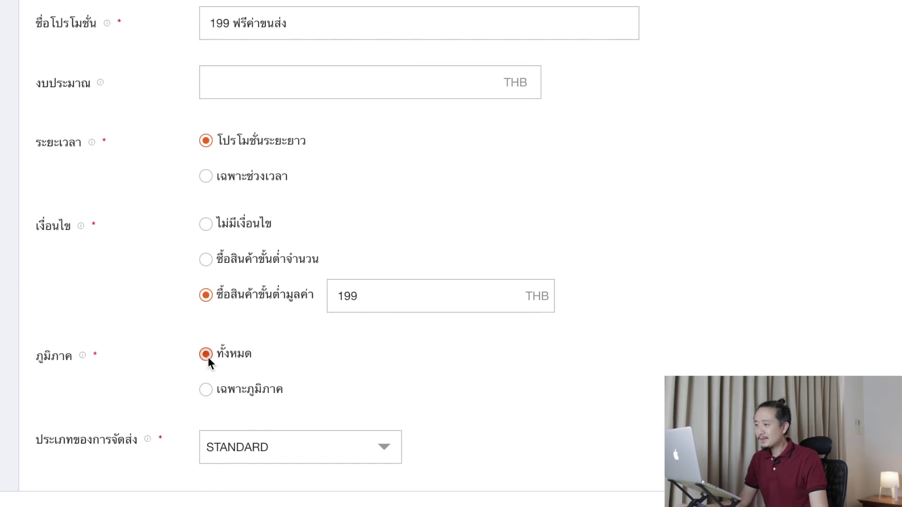
{"action": "left_click_drag", "start_coordinate": [32, 357], "coordinate": [71, 358]}
{"action": "left_click", "coordinate": [35, 358]}
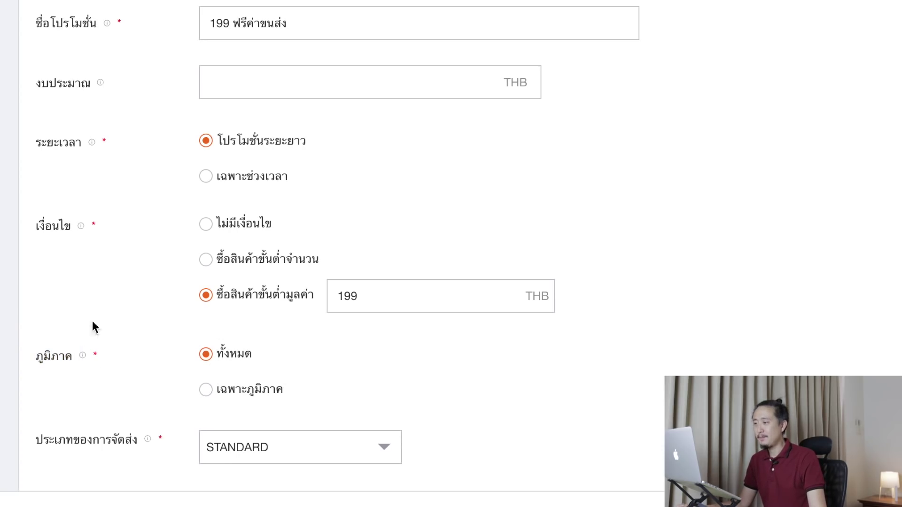
{"action": "left_click", "coordinate": [206, 390]}
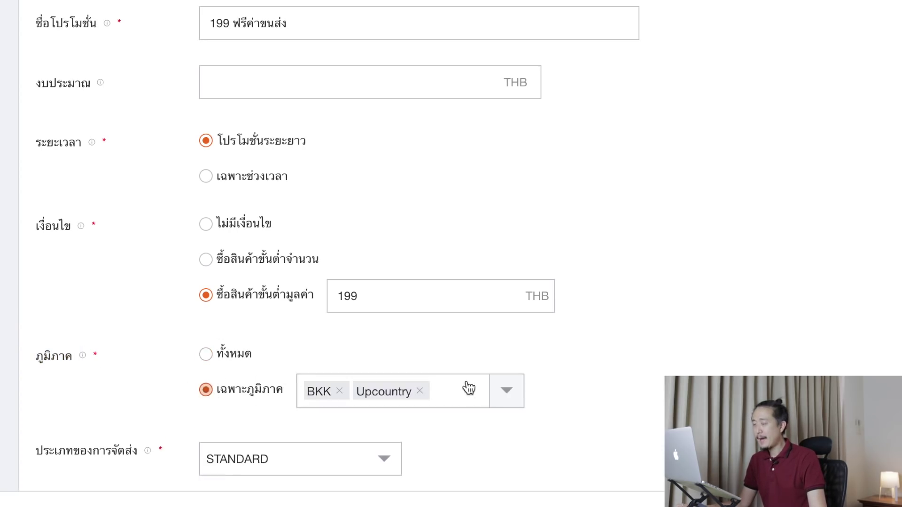
{"action": "left_click", "coordinate": [506, 395]}
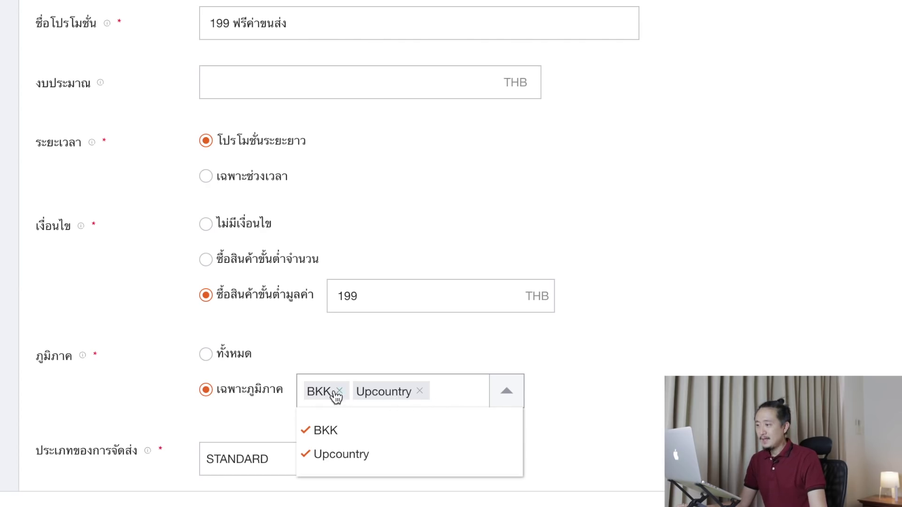
{"action": "left_click", "coordinate": [261, 356]}
{"action": "scroll", "coordinate": [260, 356], "scroll_direction": "down", "scroll_amount": 2}
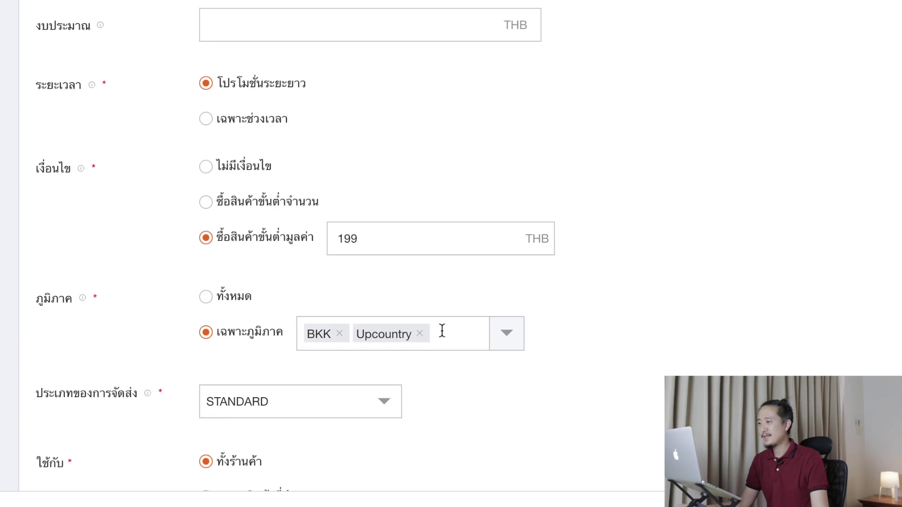
Set the promotion's region to all (ทั้งหมด) and its delivery type (ประเภทของการจัดส่ง) to ECONOMY
{"action": "left_click", "coordinate": [207, 298]}
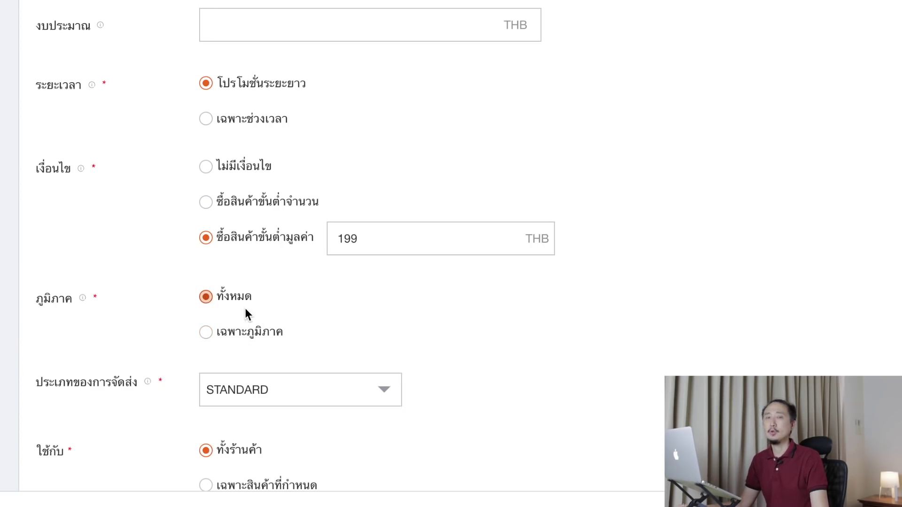
{"action": "scroll", "coordinate": [405, 339], "scroll_direction": "down", "scroll_amount": 2}
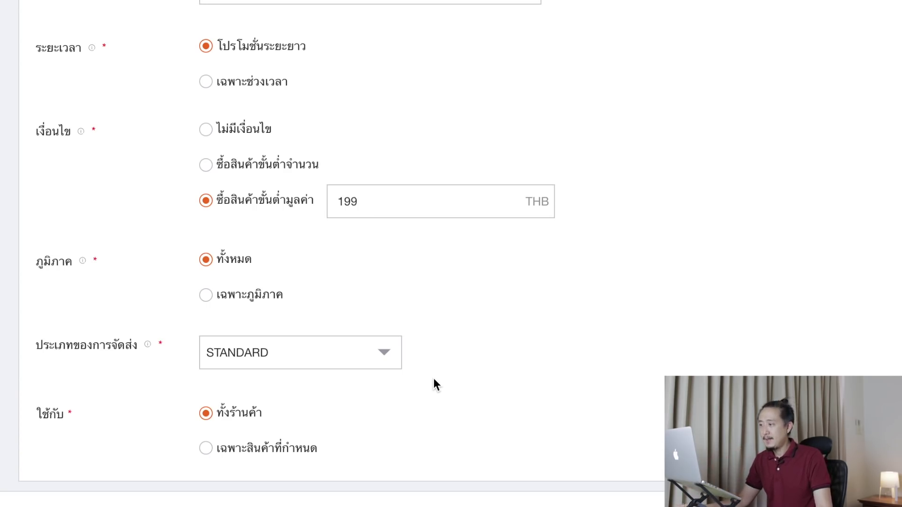
{"action": "left_click", "coordinate": [371, 356]}
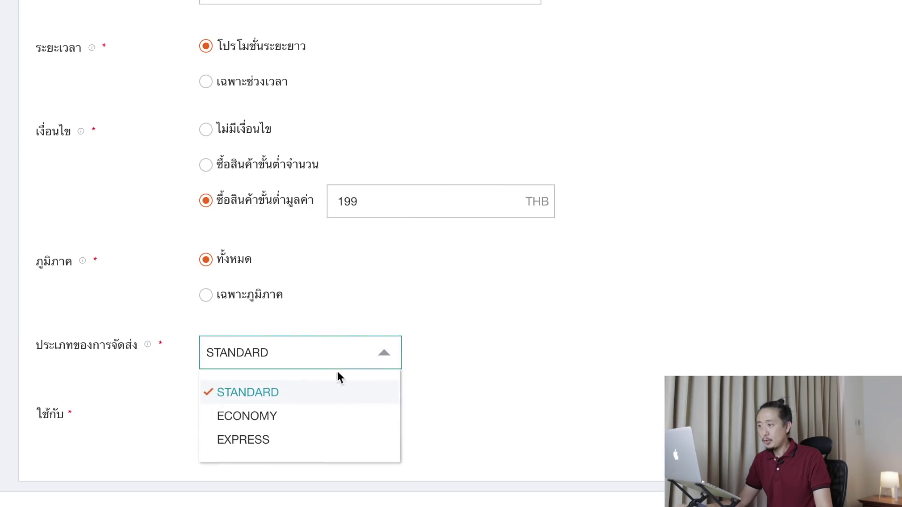
{"action": "left_click", "coordinate": [295, 418]}
{"action": "scroll", "coordinate": [418, 354], "scroll_direction": "up", "scroll_amount": 2}
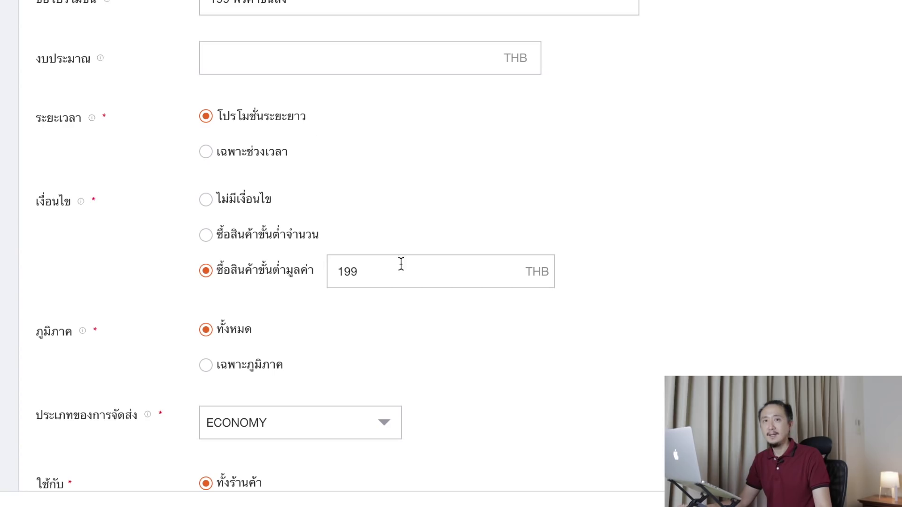
Review the available delivery types and switch the promotion's delivery type to STANDARD
{"action": "scroll", "coordinate": [432, 367], "scroll_direction": "down", "scroll_amount": 1}
{"action": "left_click", "coordinate": [392, 410]}
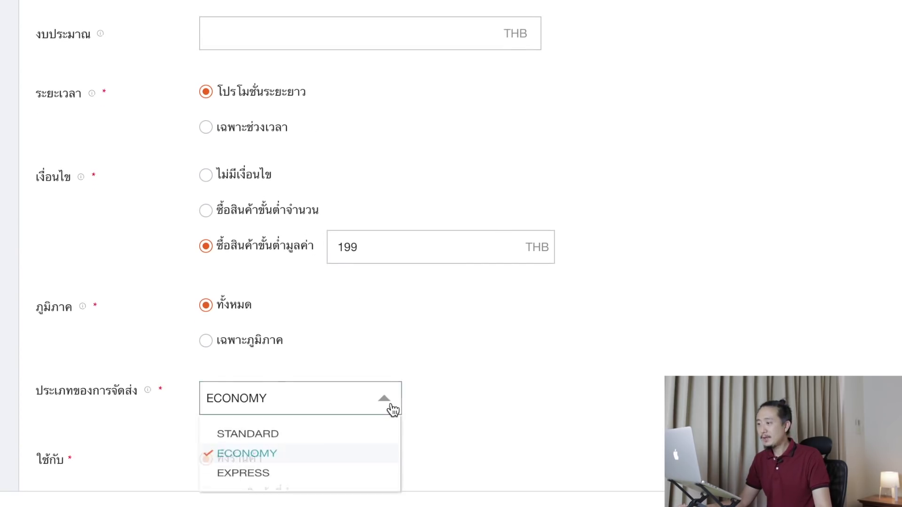
{"action": "left_click", "coordinate": [327, 465]}
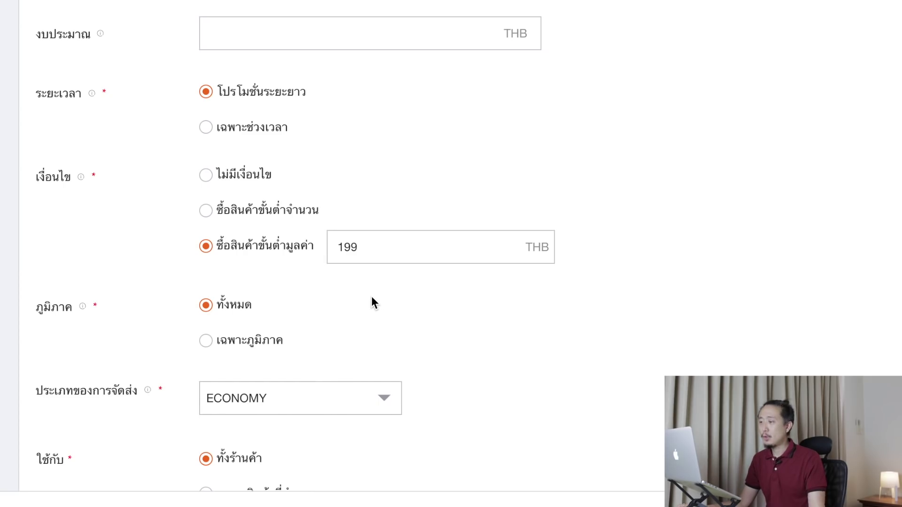
{"action": "left_click", "coordinate": [385, 402]}
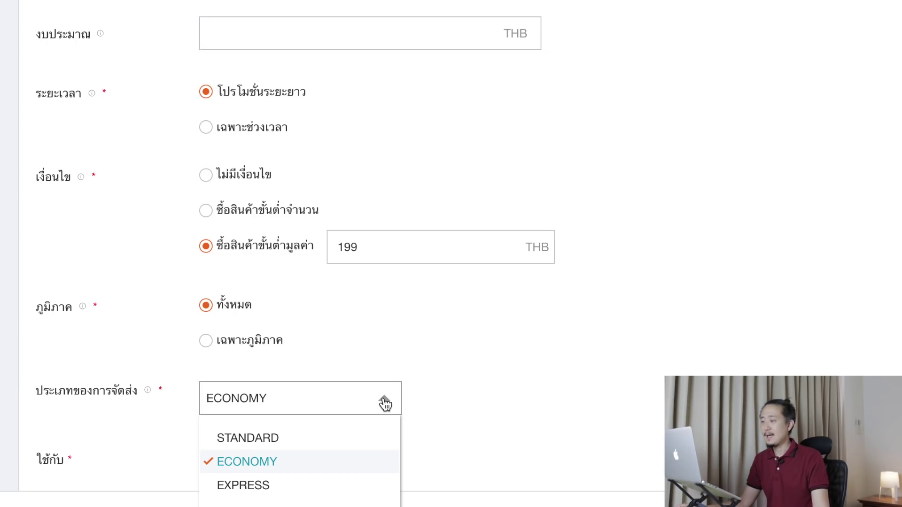
{"action": "left_click", "coordinate": [275, 442]}
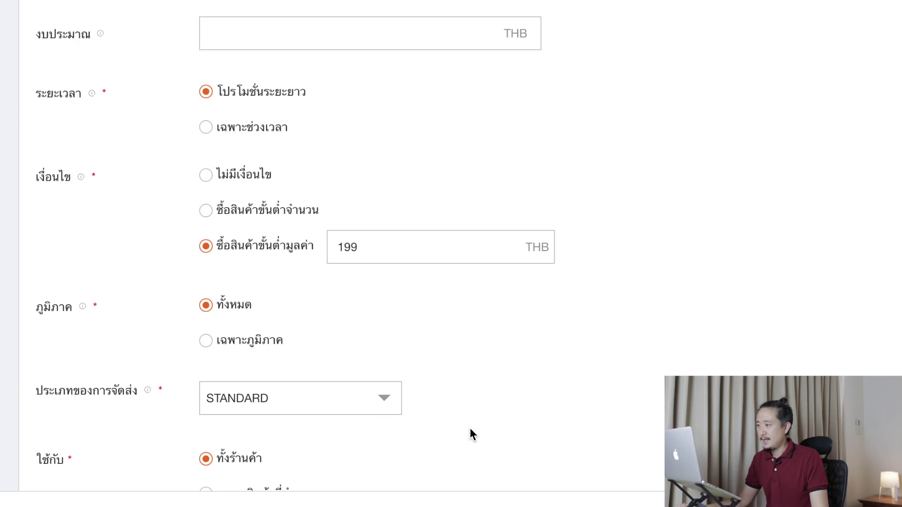
Set the promotion's delivery type back to ECONOMY
{"action": "scroll", "coordinate": [437, 428], "scroll_direction": "down", "scroll_amount": 1}
{"action": "left_click", "coordinate": [383, 385]}
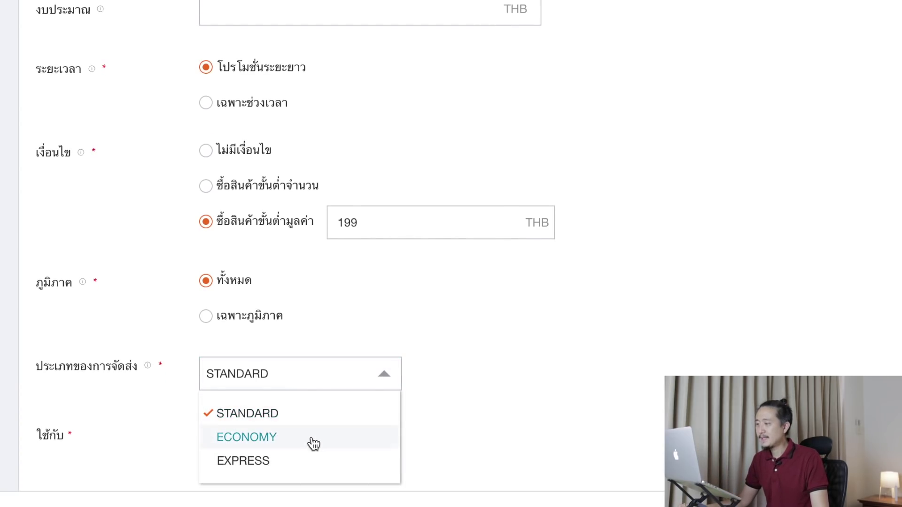
{"action": "left_click", "coordinate": [314, 441]}
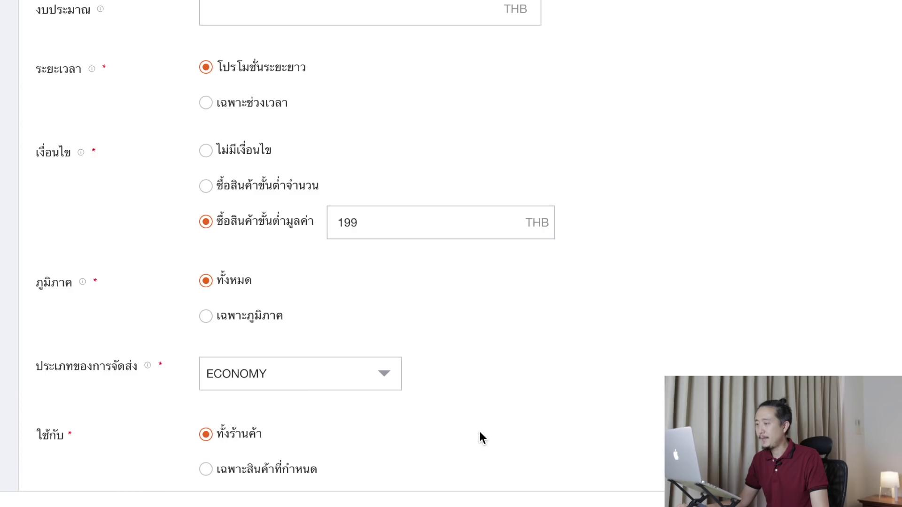
{"action": "scroll", "coordinate": [475, 432], "scroll_direction": "down", "scroll_amount": 1}
{"action": "scroll", "coordinate": [423, 423], "scroll_direction": "up", "scroll_amount": 1}
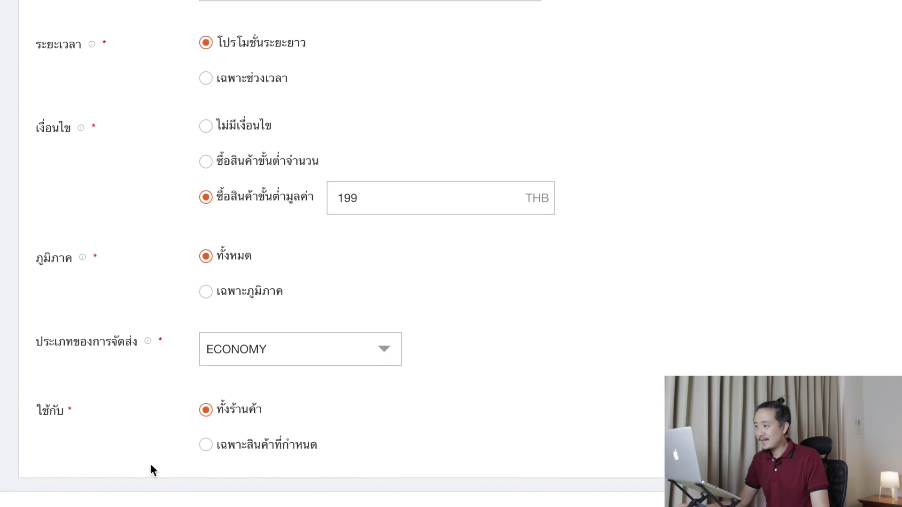
Try limiting the promotion to specific products (เฉพาะสินค้าที่กำหนด), opening the product picker and closing it without a selection
{"action": "left_click_drag", "start_coordinate": [66, 410], "coordinate": [100, 413]}
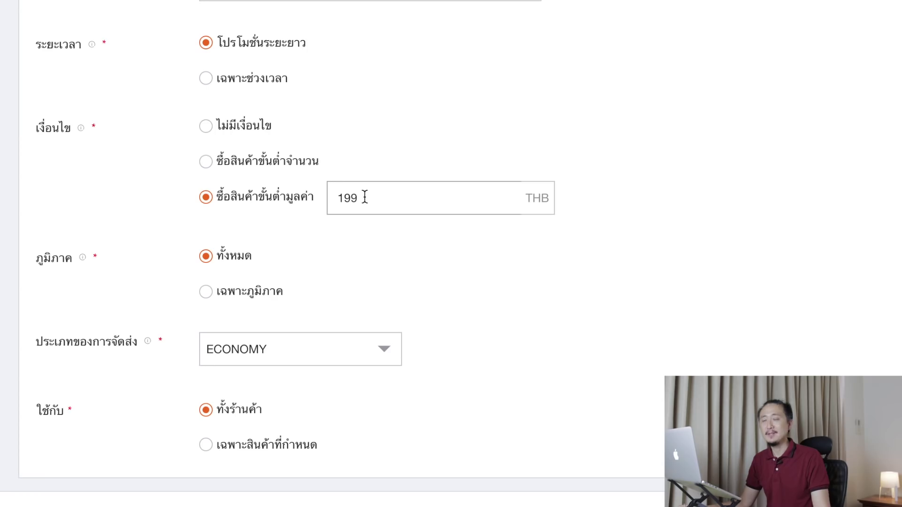
{"action": "left_click", "coordinate": [207, 445]}
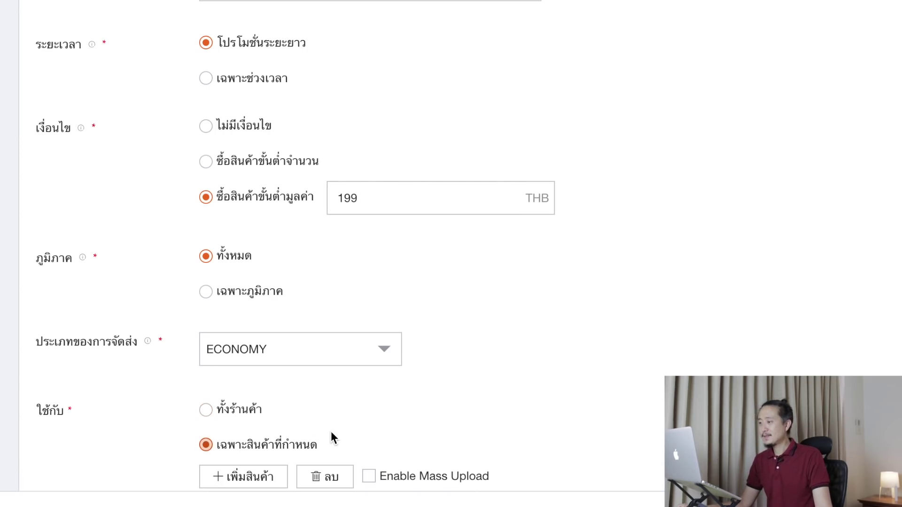
{"action": "scroll", "coordinate": [353, 428], "scroll_direction": "down", "scroll_amount": 2}
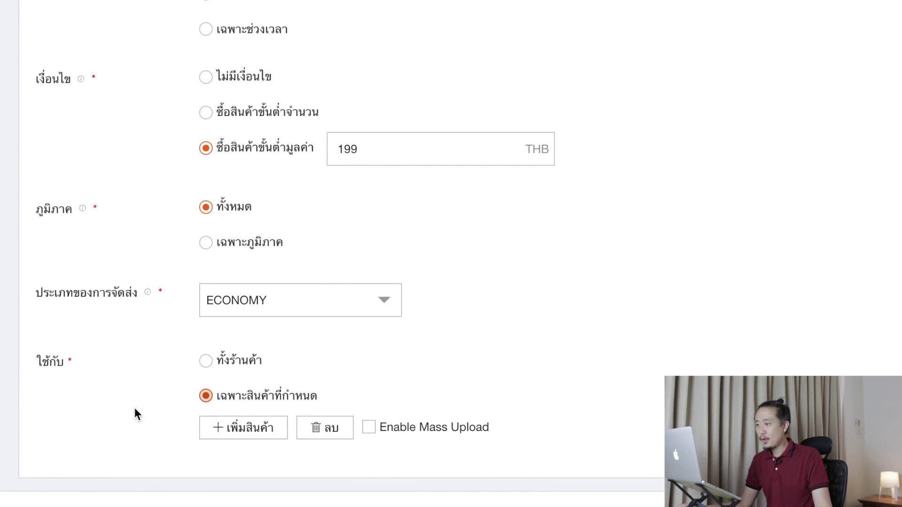
{"action": "left_click", "coordinate": [249, 430]}
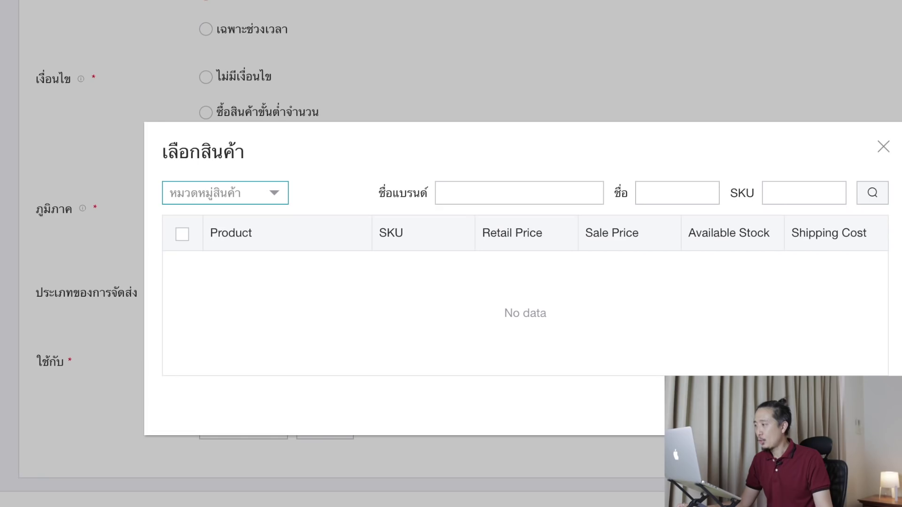
{"action": "key", "text": "Escape"}
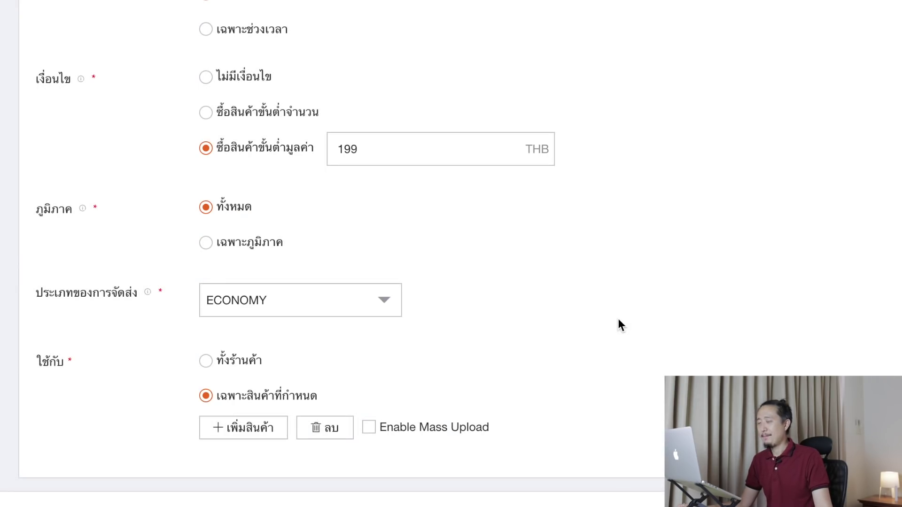
{"action": "scroll", "coordinate": [235, 487], "scroll_direction": "down", "scroll_amount": 1}
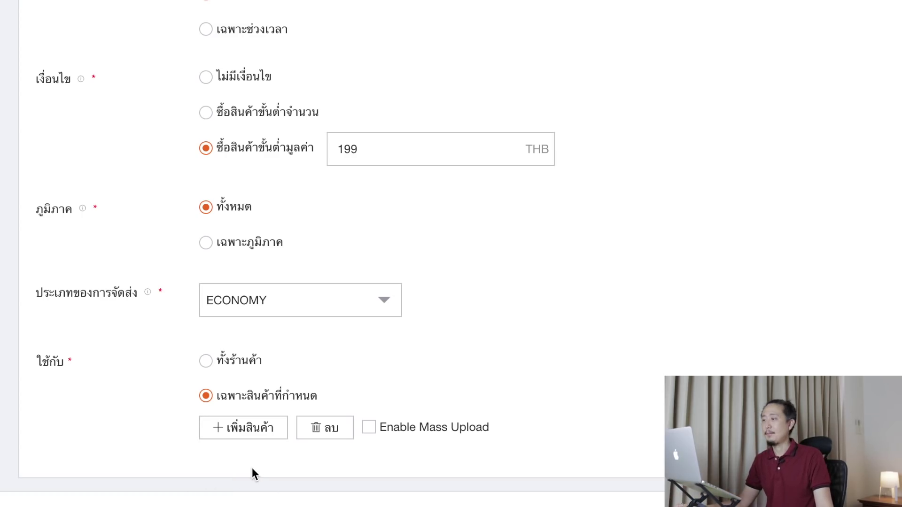
Apply the promotion to the entire store (ทั้งร้านค้า) and submit it
{"action": "left_click", "coordinate": [375, 148]}
{"action": "double_click", "coordinate": [375, 148]}
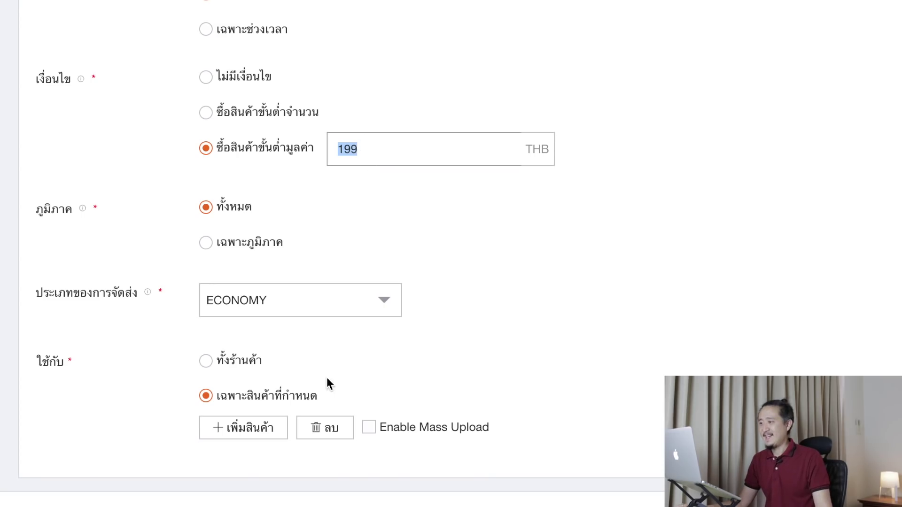
{"action": "left_click", "coordinate": [207, 361]}
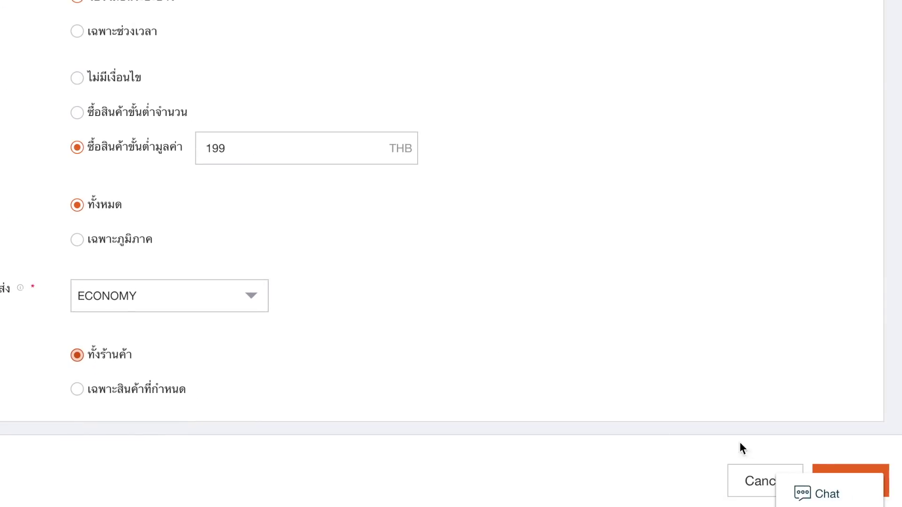
{"action": "left_click", "coordinate": [847, 473]}
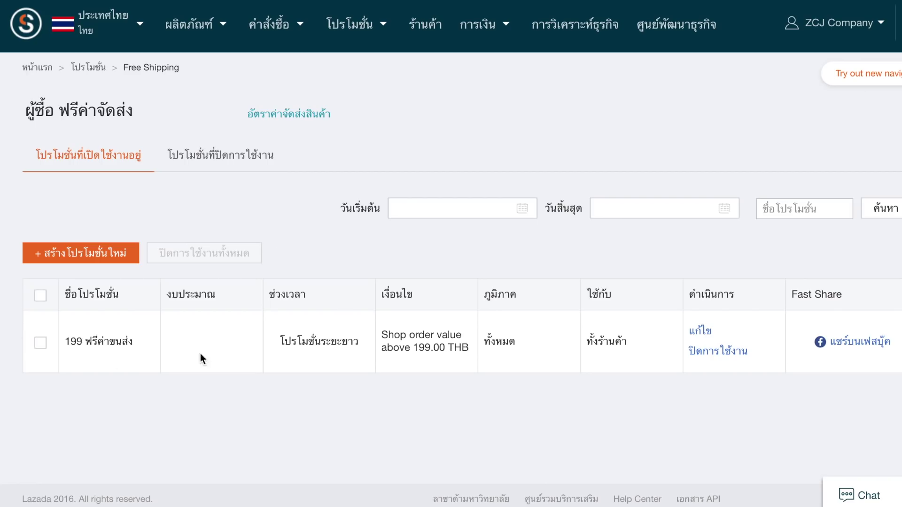
Open the "199 ฟรีค่าขนส่ง" promotion for editing and check whether its name field and other settings can be edited
{"action": "left_click", "coordinate": [699, 332]}
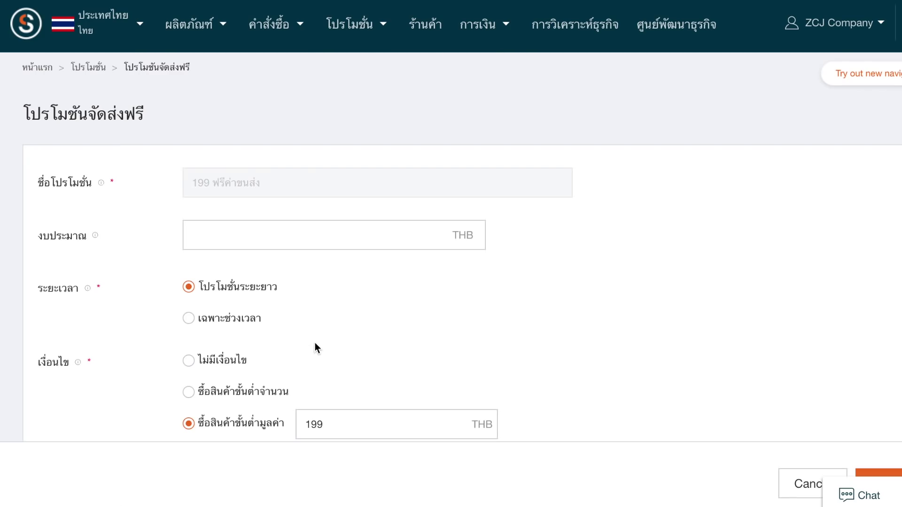
{"action": "scroll", "coordinate": [310, 352], "scroll_direction": "down", "scroll_amount": 1}
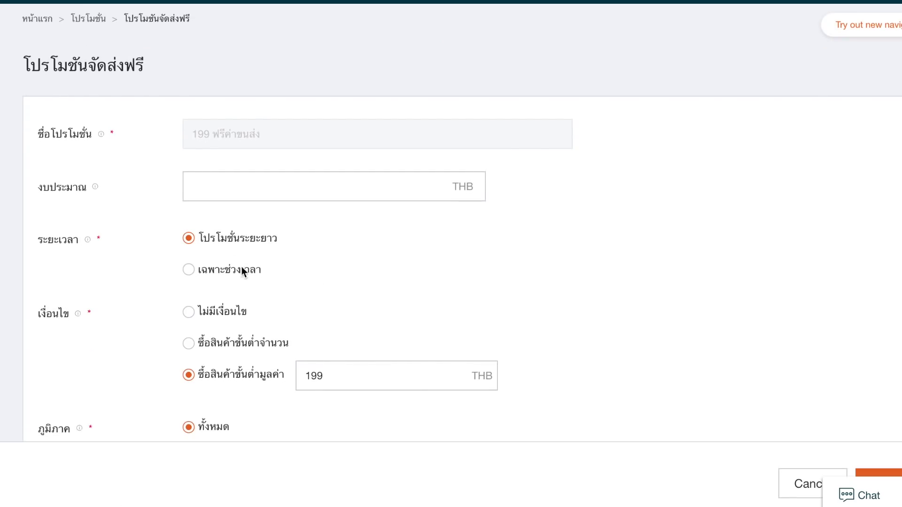
{"action": "left_click", "coordinate": [218, 183]}
{"action": "left_click", "coordinate": [246, 186]}
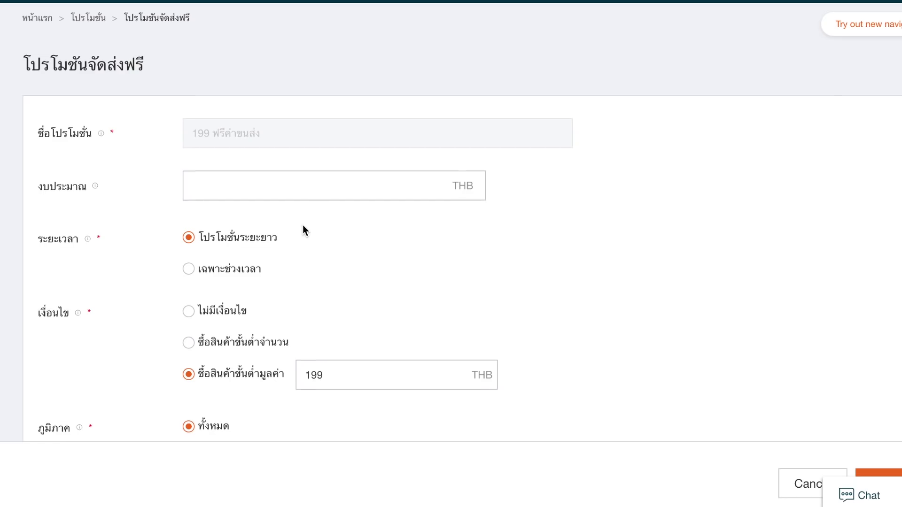
{"action": "scroll", "coordinate": [304, 229], "scroll_direction": "down", "scroll_amount": 5}
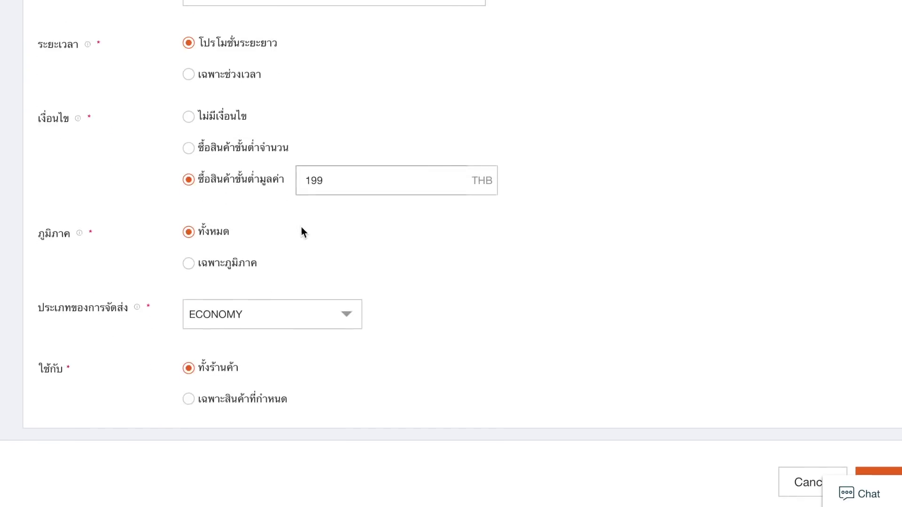
{"action": "scroll", "coordinate": [360, 242], "scroll_direction": "up", "scroll_amount": 6}
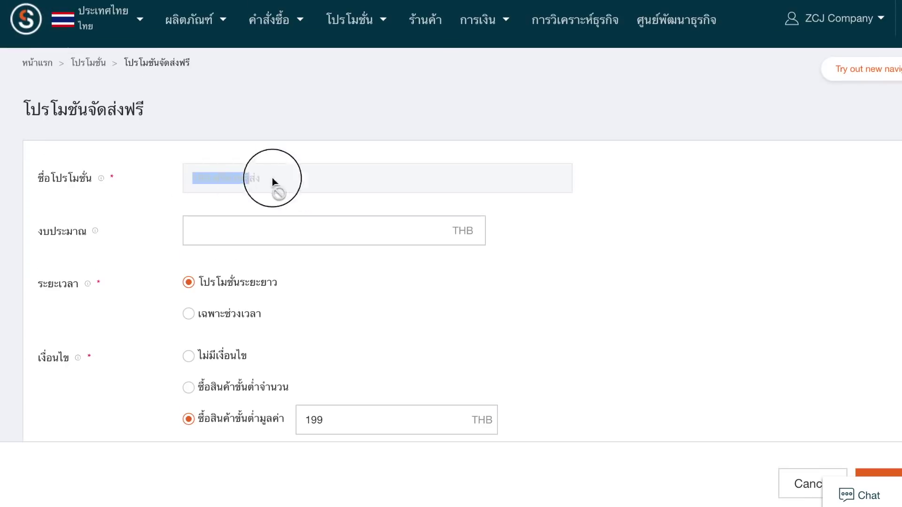
{"action": "left_click", "coordinate": [265, 196]}
{"action": "left_click_drag", "start_coordinate": [196, 180], "coordinate": [276, 195]}
{"action": "left_click_drag", "start_coordinate": [194, 181], "coordinate": [312, 191]}
{"action": "left_click", "coordinate": [312, 190]}
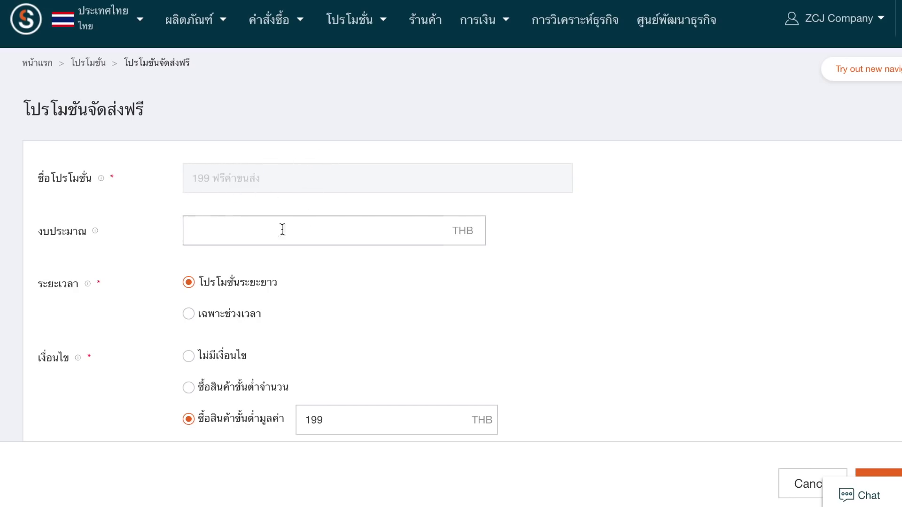
Check the minimum purchase value field in the edit form and cancel editing without saving
{"action": "scroll", "coordinate": [325, 318], "scroll_direction": "down", "scroll_amount": 1}
{"action": "left_click", "coordinate": [326, 376]}
{"action": "left_click_drag", "start_coordinate": [326, 376], "coordinate": [295, 374]}
{"action": "left_click", "coordinate": [388, 253]}
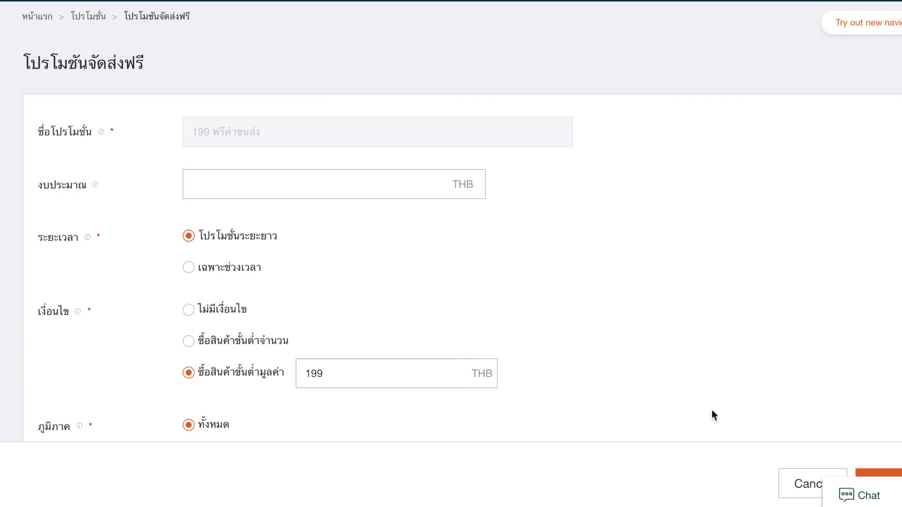
{"action": "left_click", "coordinate": [796, 484]}
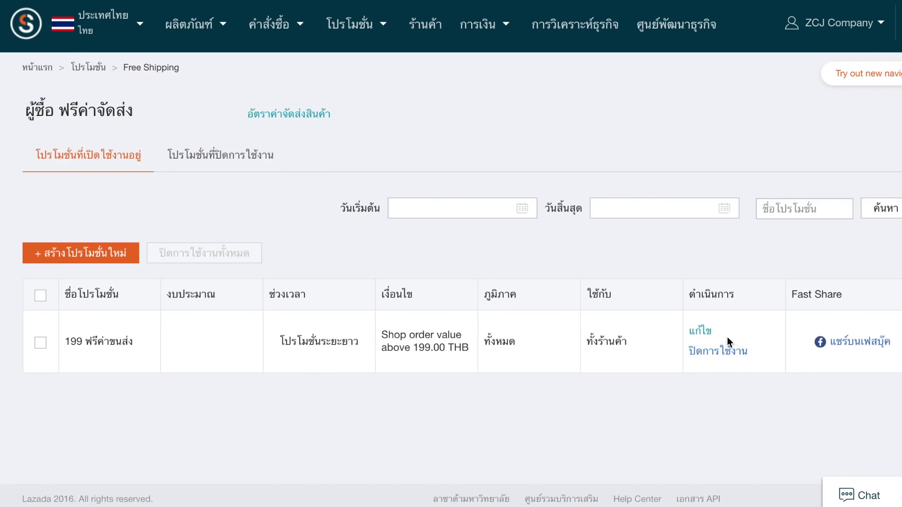
Deactivate the "199 ฟรีค่าขนส่ง" promotion in the list of active promotions
{"action": "left_click", "coordinate": [718, 353]}
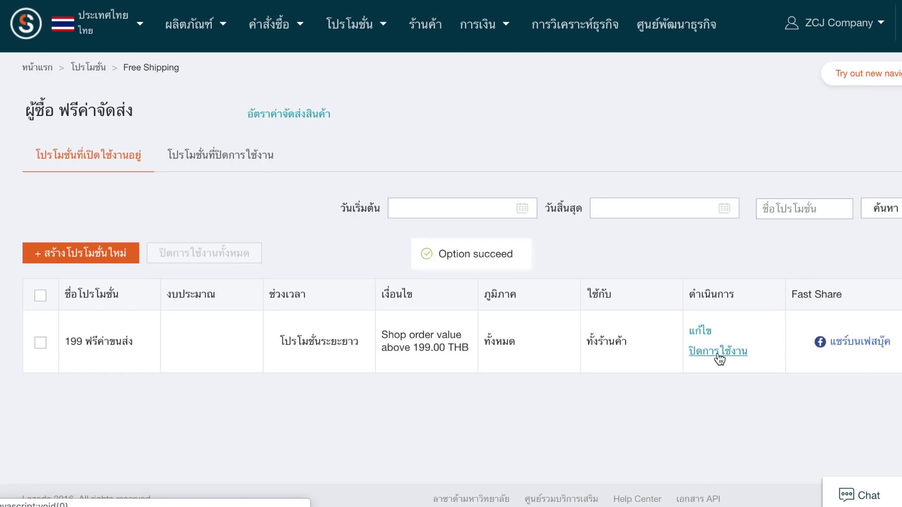